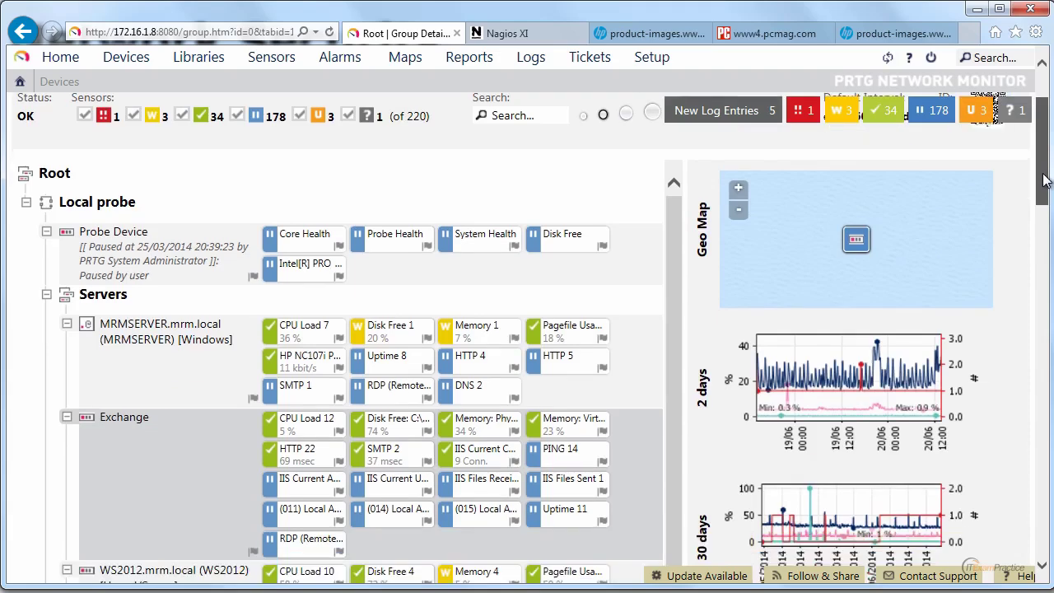
Step: Scroll the device tree down to NAS.DOMAIN.local and its red Disk Free 5 sensor at 8%
left_click_drag(1041, 176, 1041, 190)
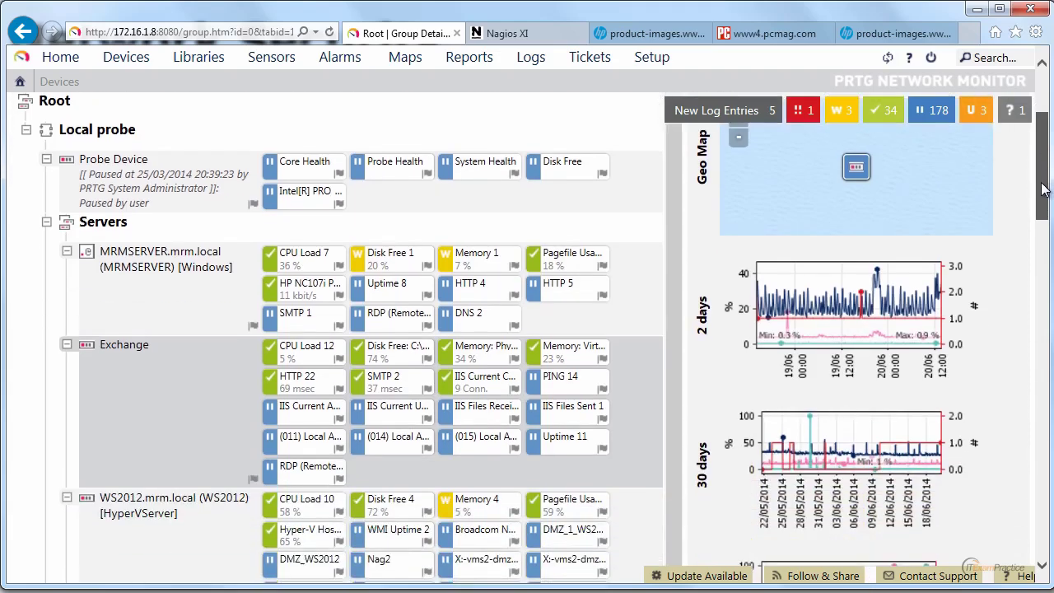
left_click_drag(1041, 190, 1042, 203)
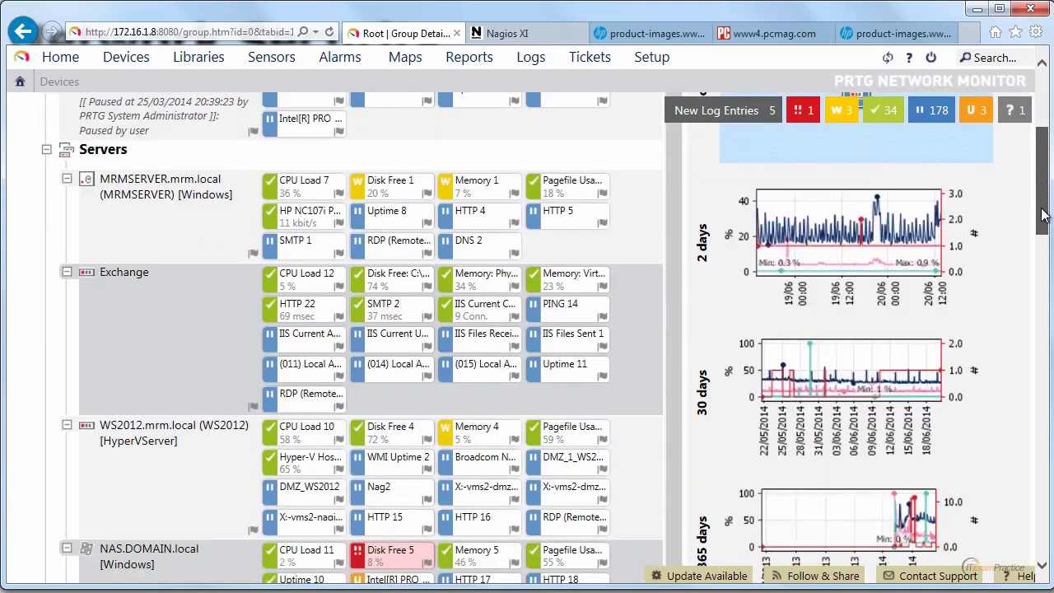
scroll(422, 463, "down", 1)
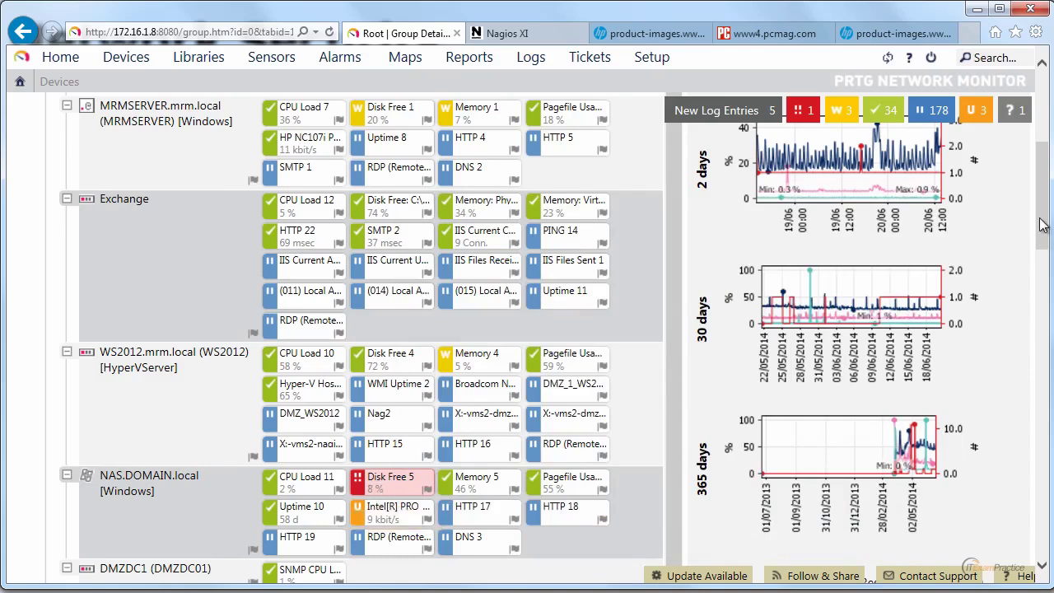
left_click_drag(1041, 224, 1049, 187)
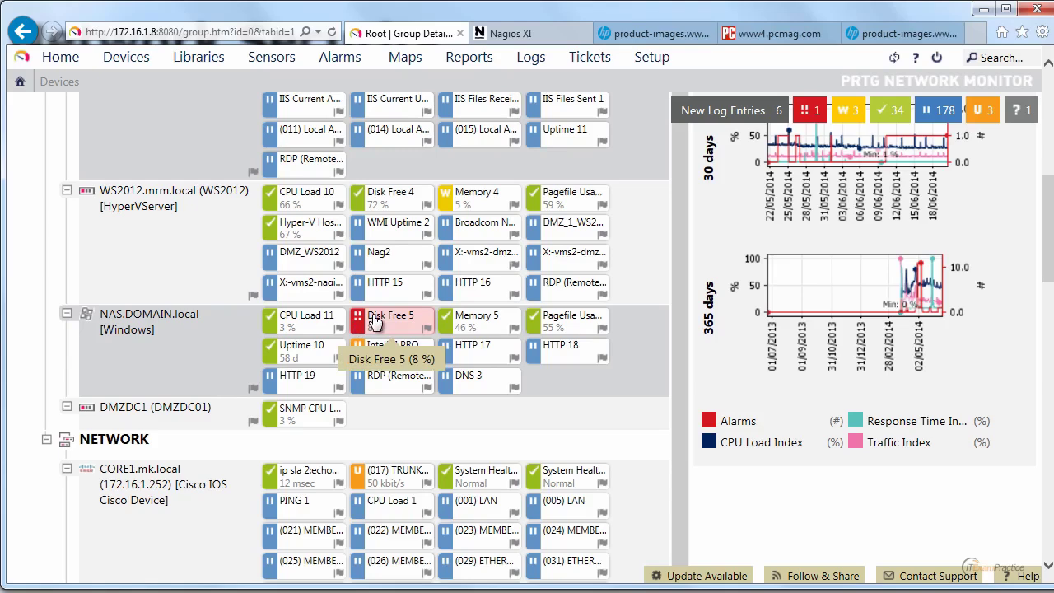
mouse_move(376, 321)
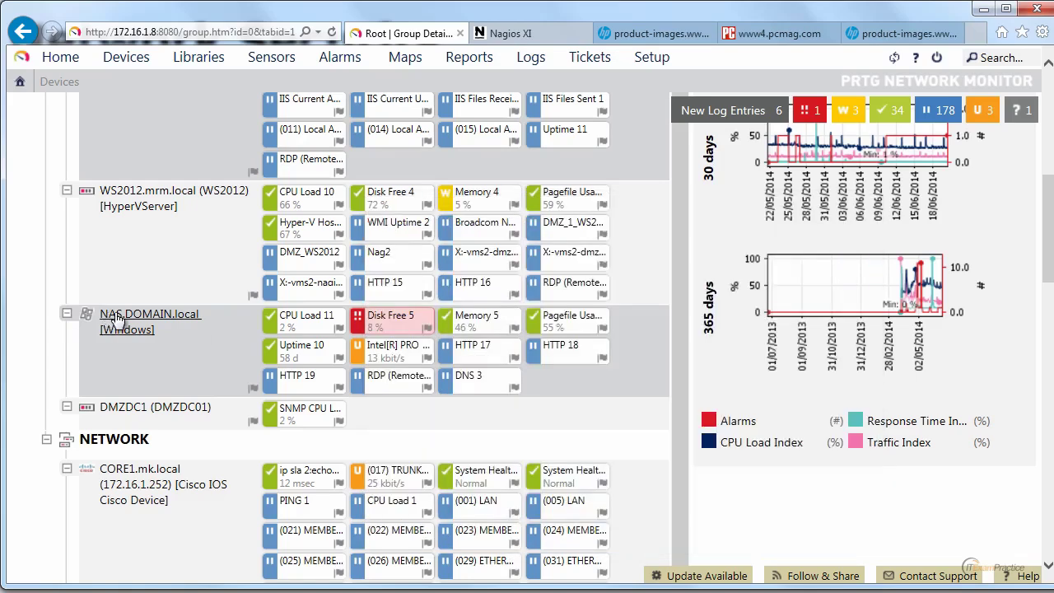
right_click(118, 320)
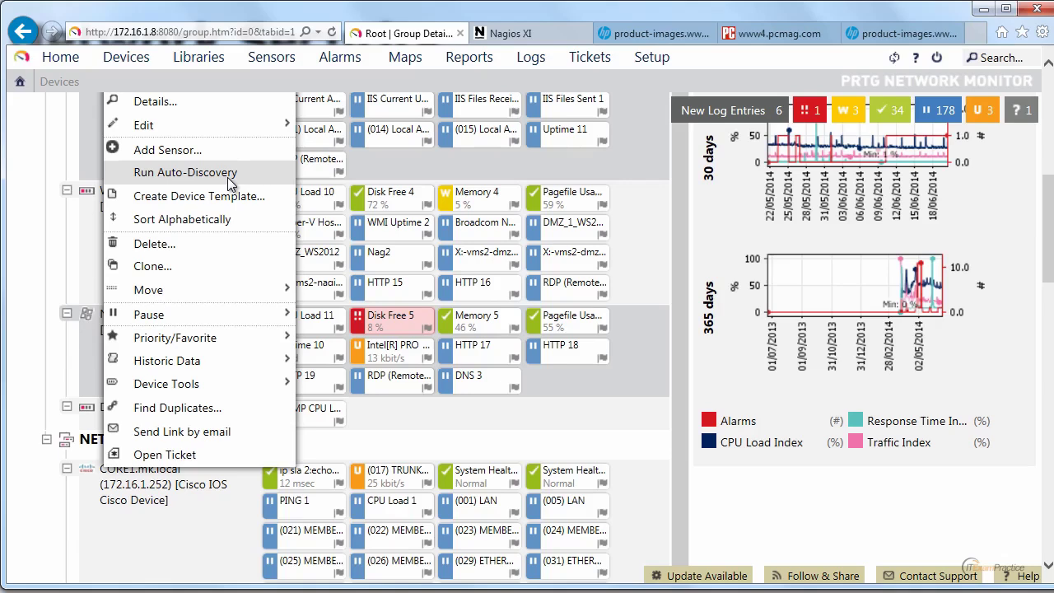
left_click(602, 407)
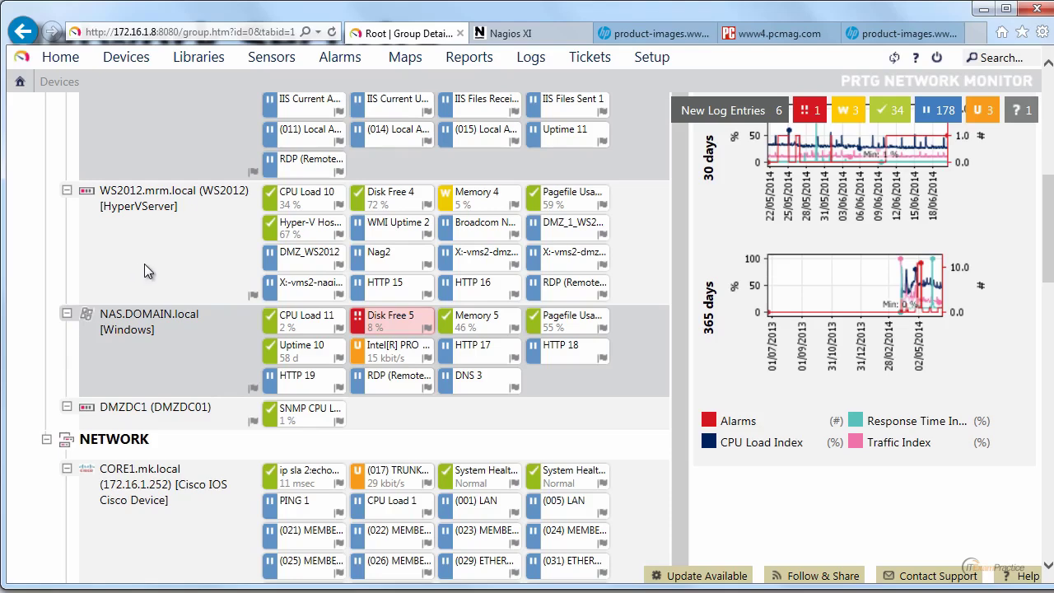
Step: Scroll back up the device tree to the Exchange server's SMTP 2 and HTTP 22 sensors
scroll(144, 264, "up", 1)
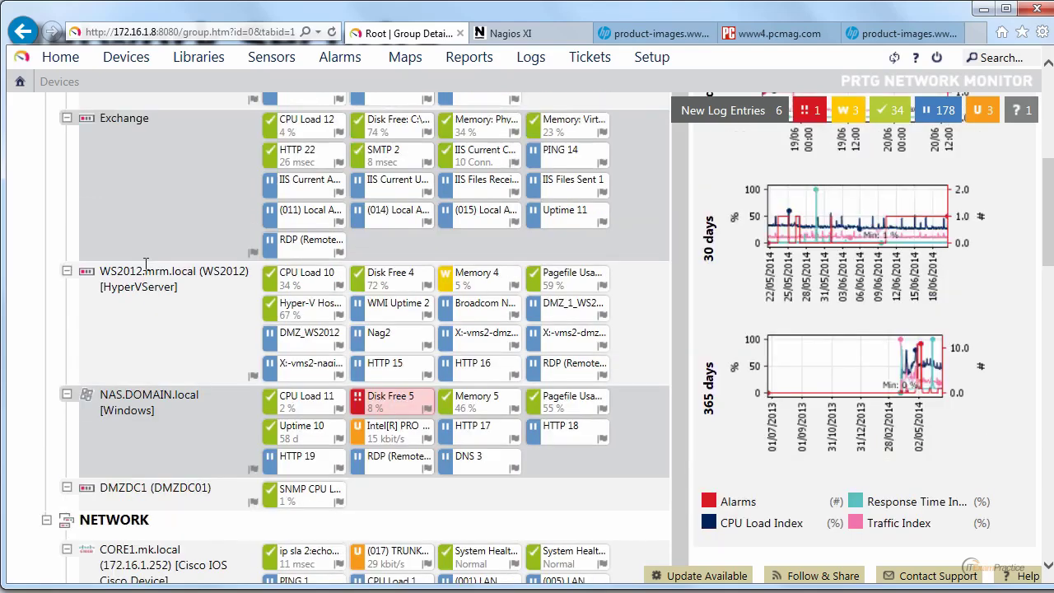
scroll(146, 268, "up", 1)
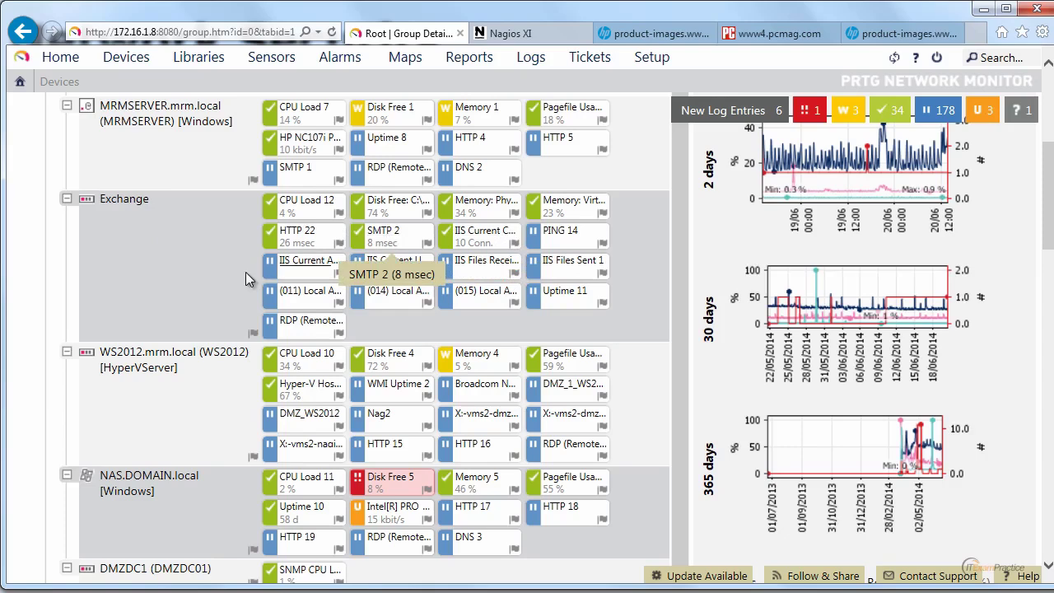
scroll(245, 274, "up", 2)
scroll(245, 272, "up", 2)
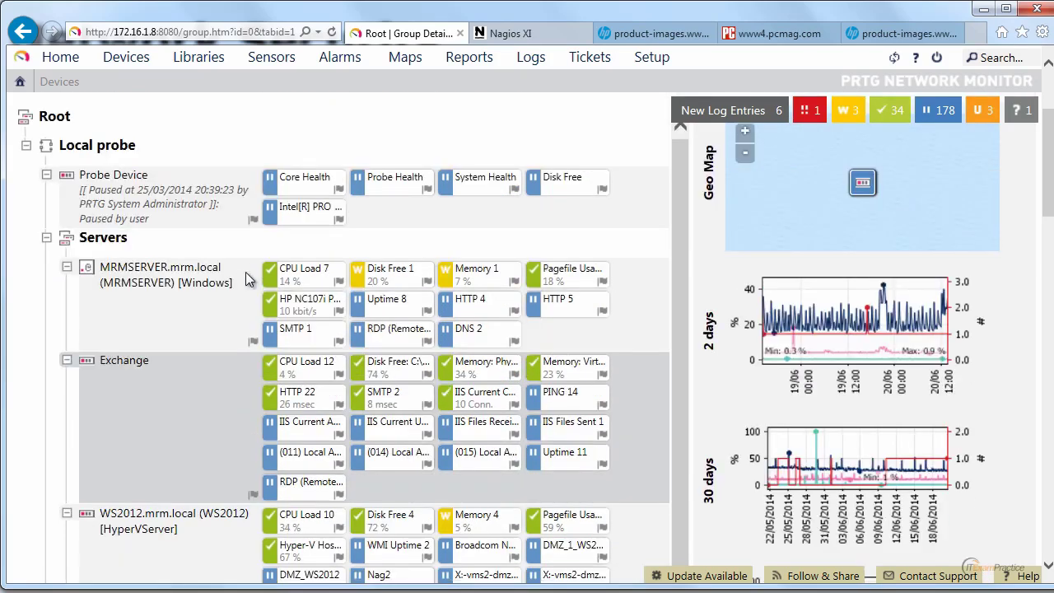
scroll(245, 276, "up", 2)
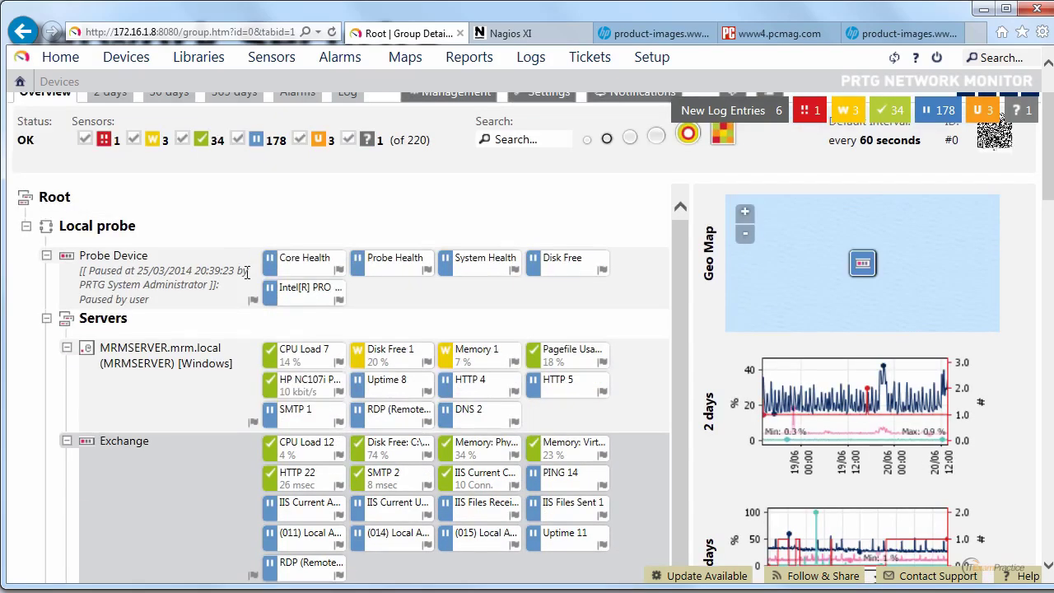
scroll(246, 271, "down", 10)
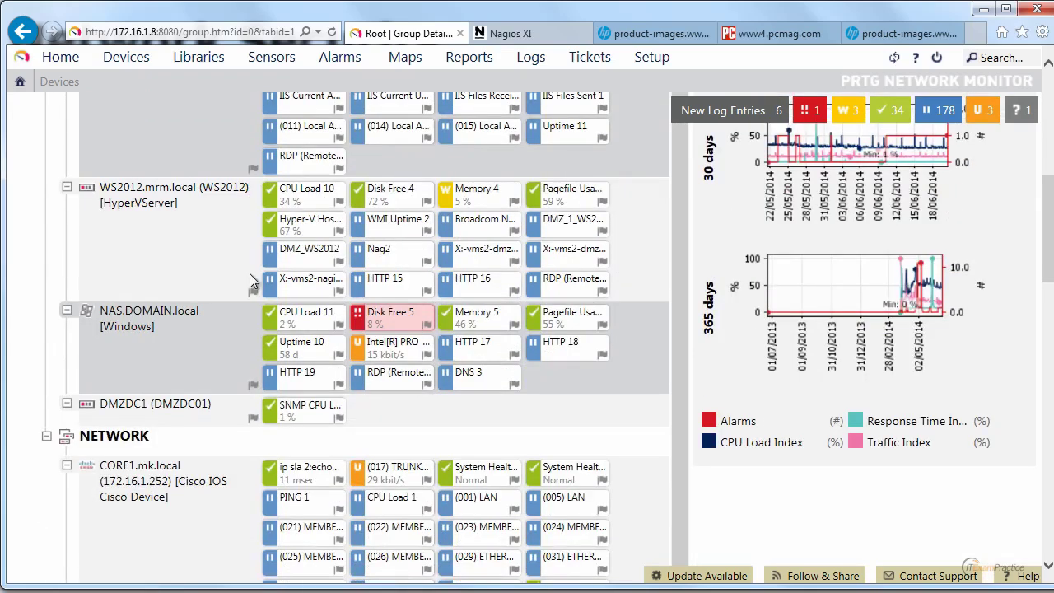
Step: Open Disk Free 5's details and mark the 10% error limit in its alert message
left_click(385, 314)
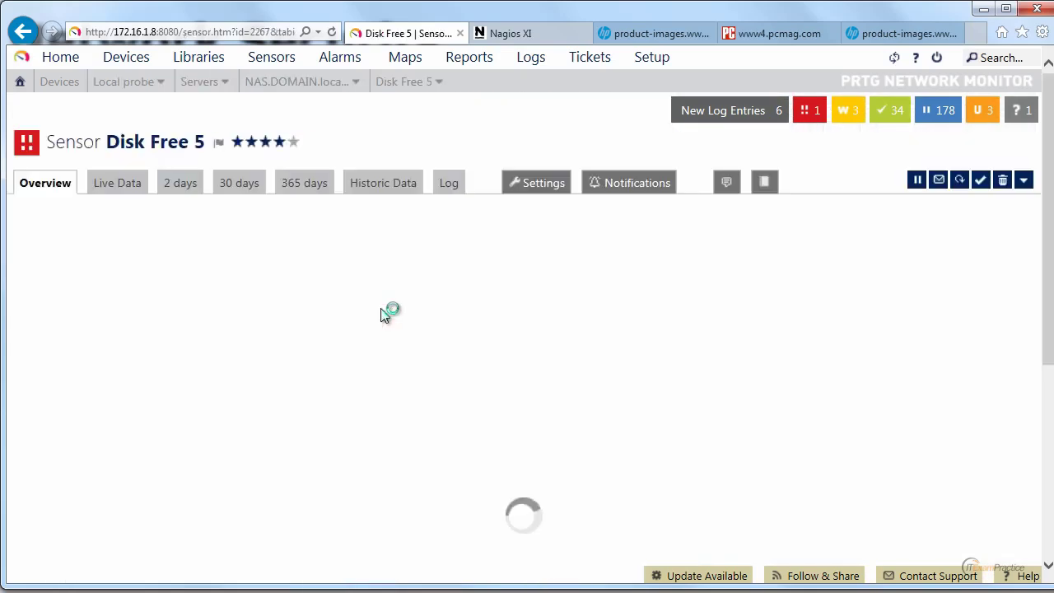
scroll(394, 348, "down", 1)
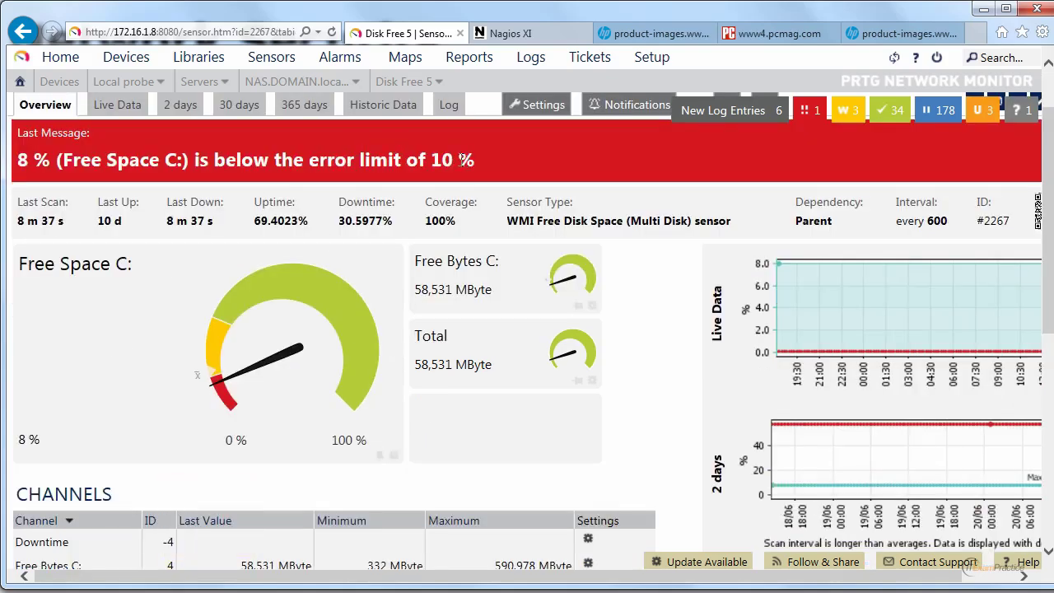
left_click_drag(475, 160, 404, 163)
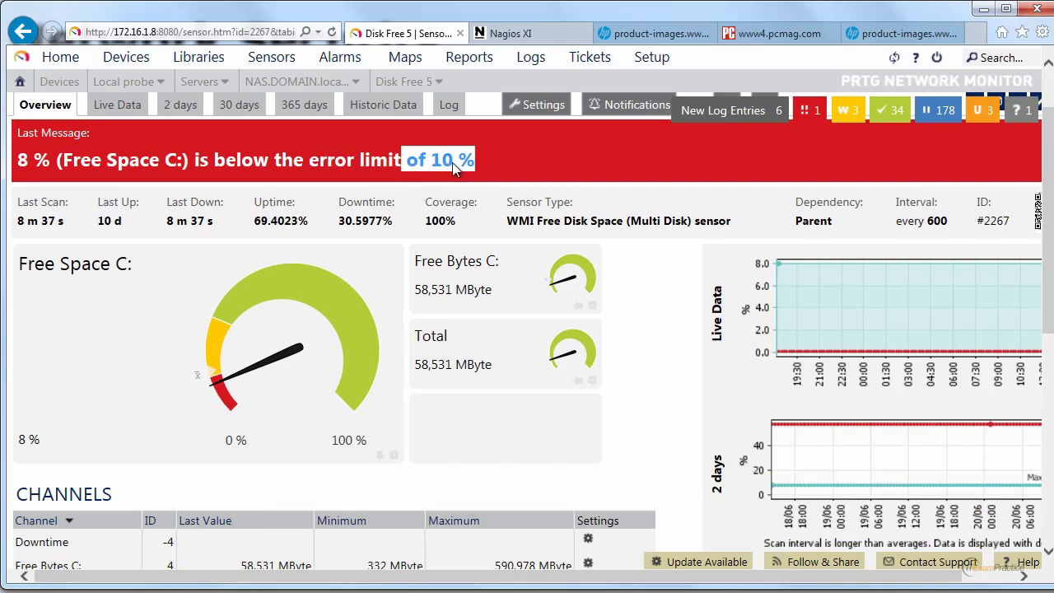
left_click(112, 178)
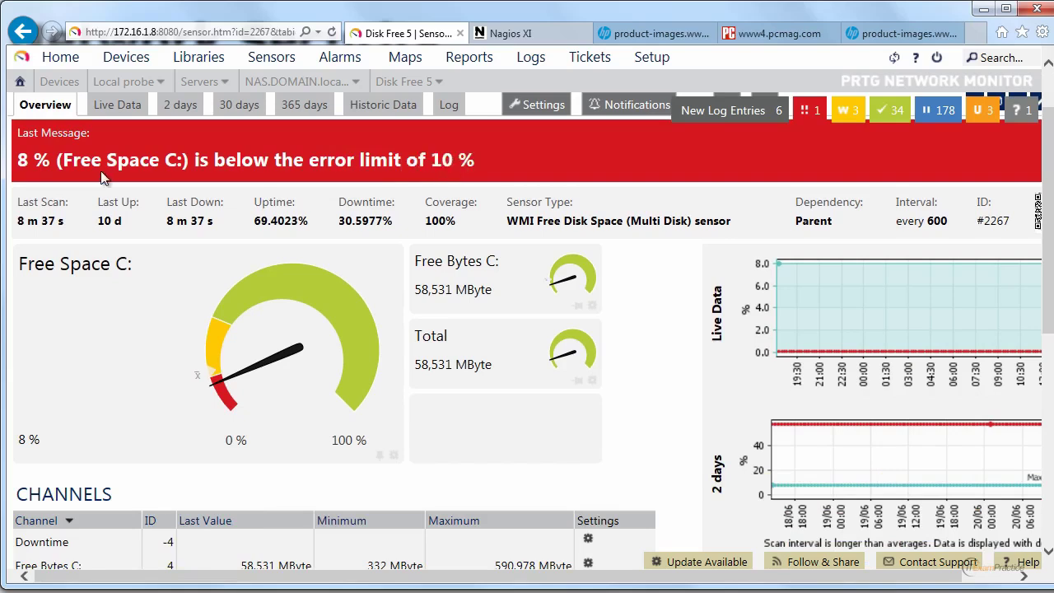
Step: Highlight the 8% free space value, then scroll through the gauges and Channels table
double_click(43, 160)
left_click_drag(47, 160, 18, 160)
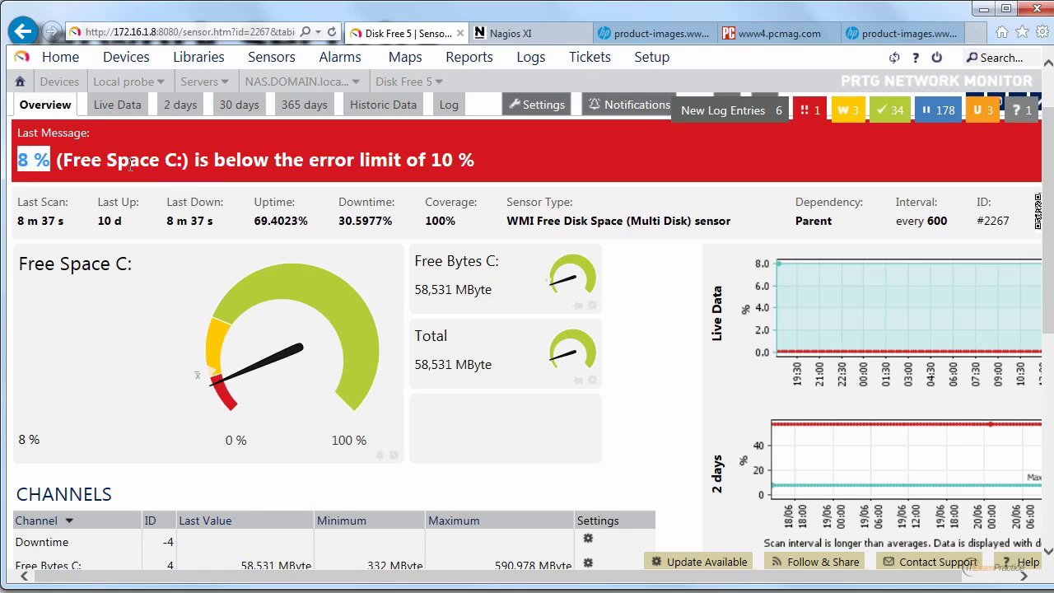
left_click(130, 164)
scroll(157, 287, "down", 1)
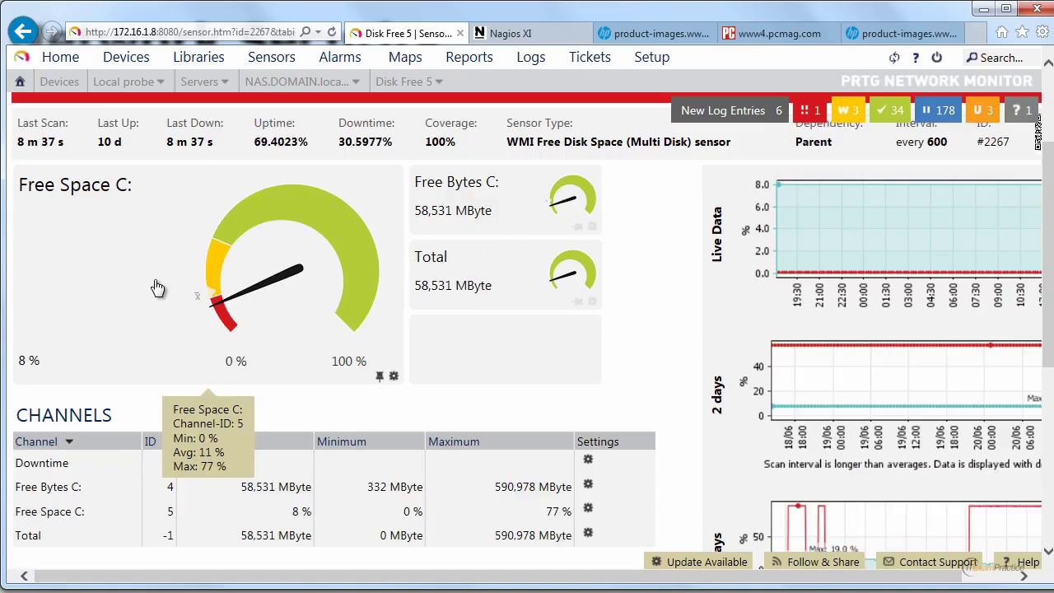
scroll(157, 286, "down", 2)
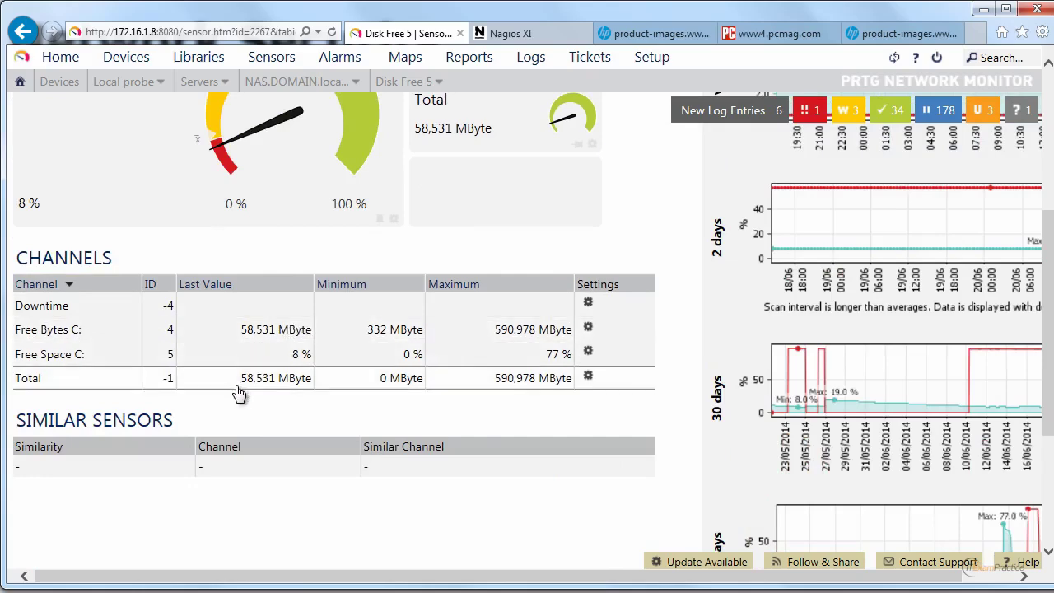
scroll(247, 386, "up", 4)
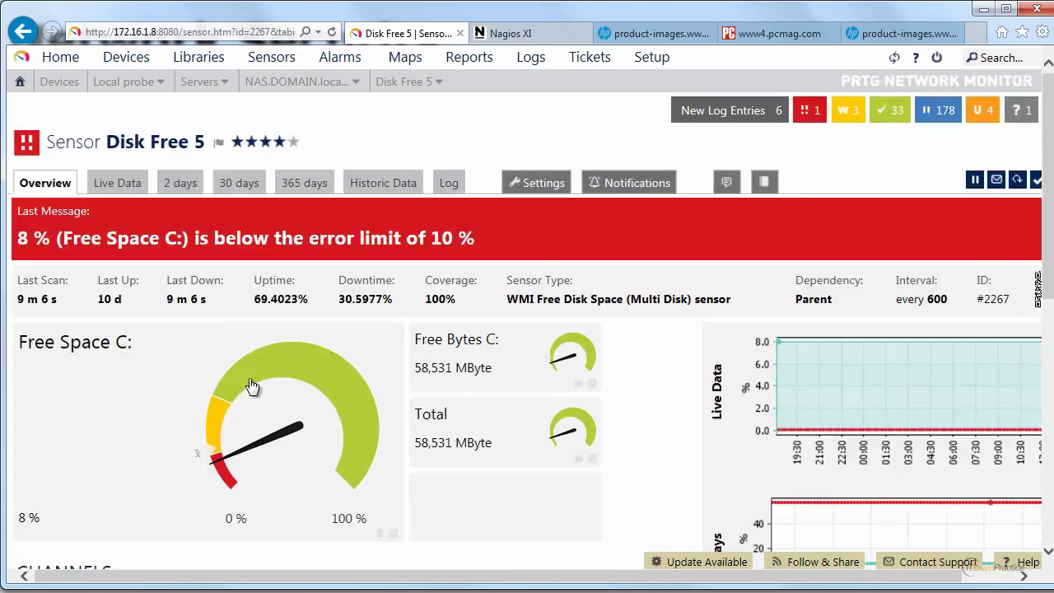
Step: Show Disk Free 5's live data chart, then its 2-day chart
left_click(137, 188)
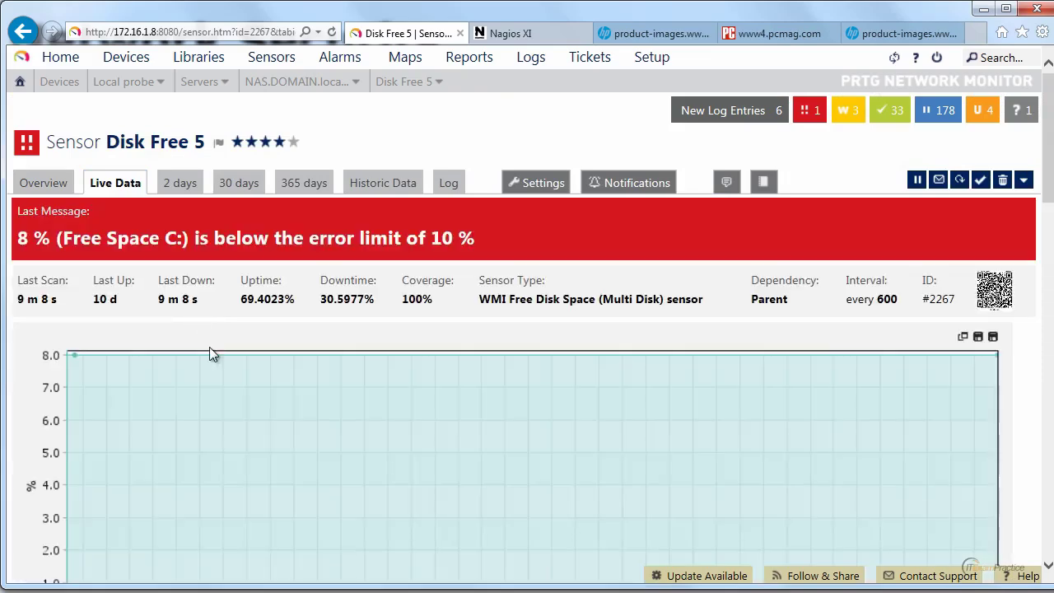
scroll(218, 345, "down", 2)
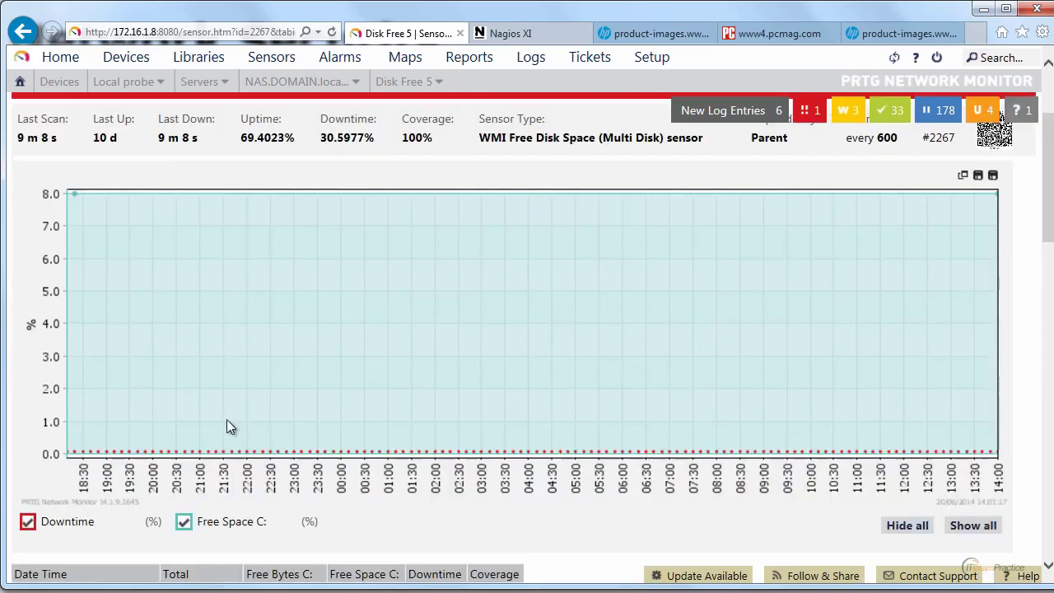
scroll(207, 424, "up", 2)
left_click(189, 189)
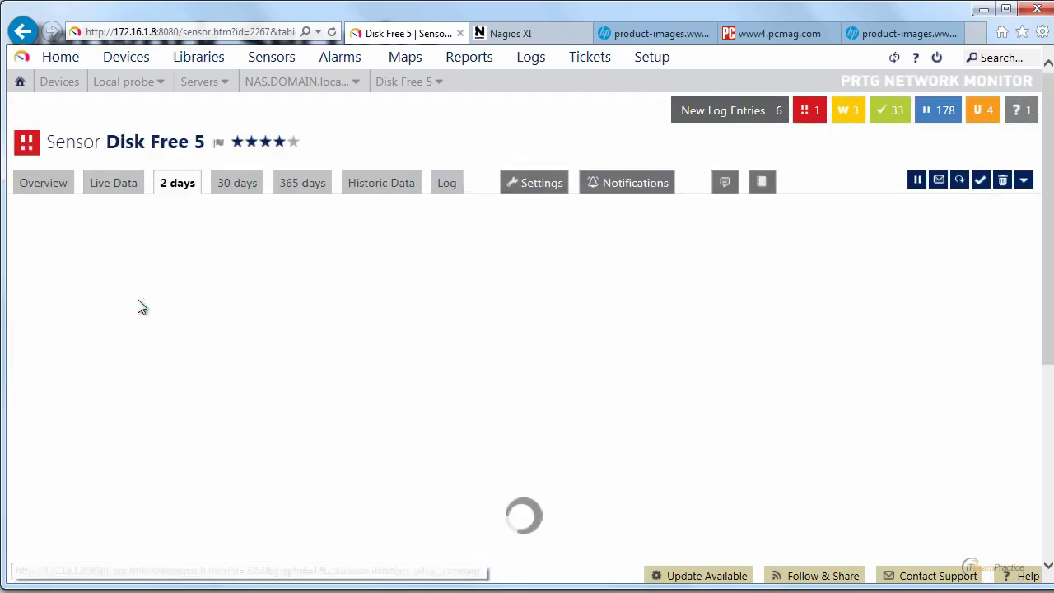
scroll(146, 329, "down", 2)
scroll(120, 334, "up", 2)
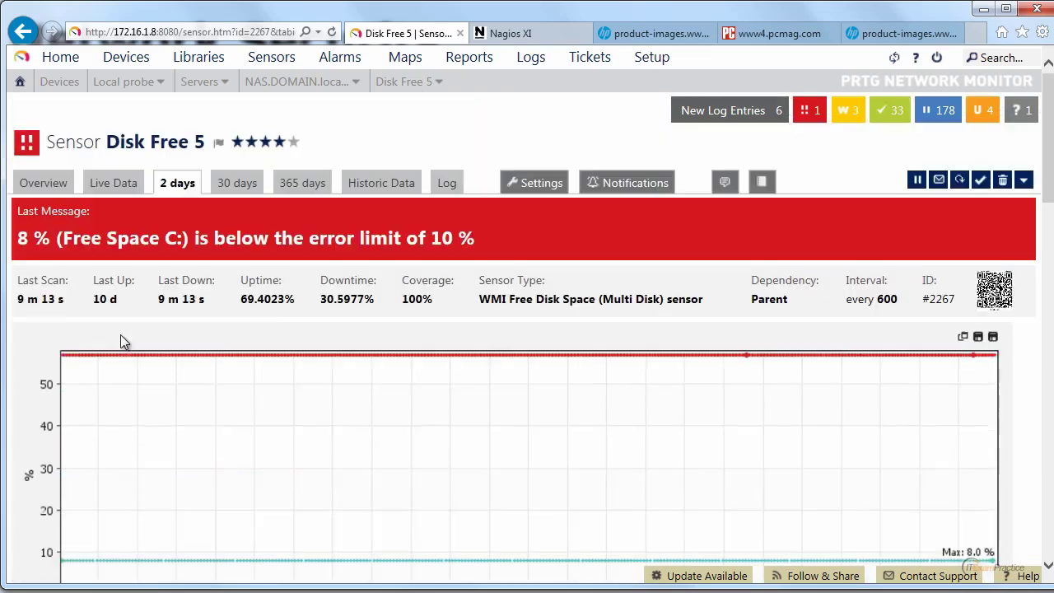
Step: Switch to the 30-day free space chart and scroll through its history data
left_click(231, 185)
scroll(148, 383, "down", 2)
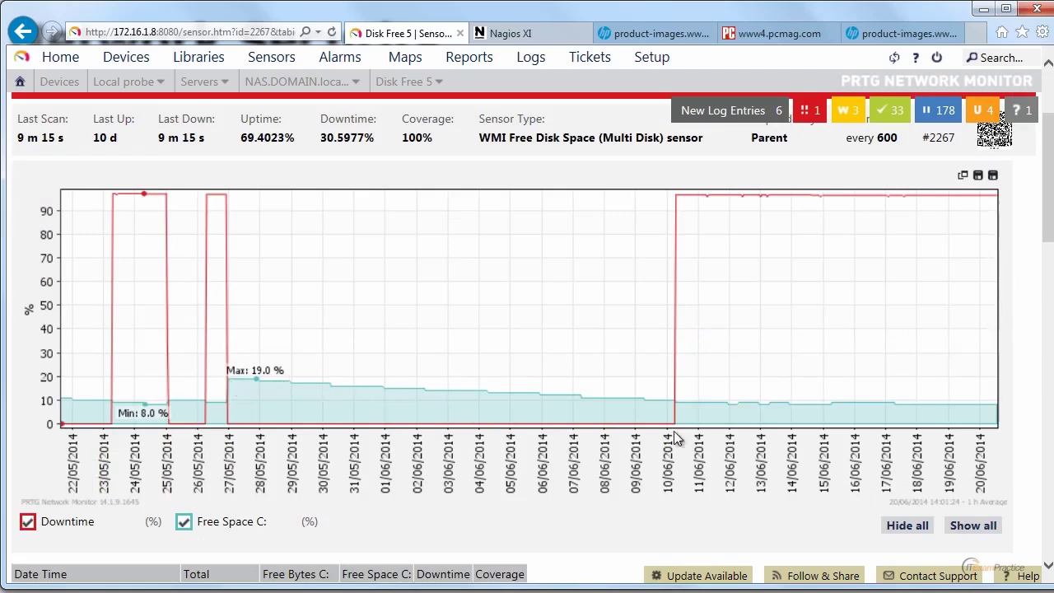
scroll(271, 482, "down", 1)
scroll(269, 476, "down", 3)
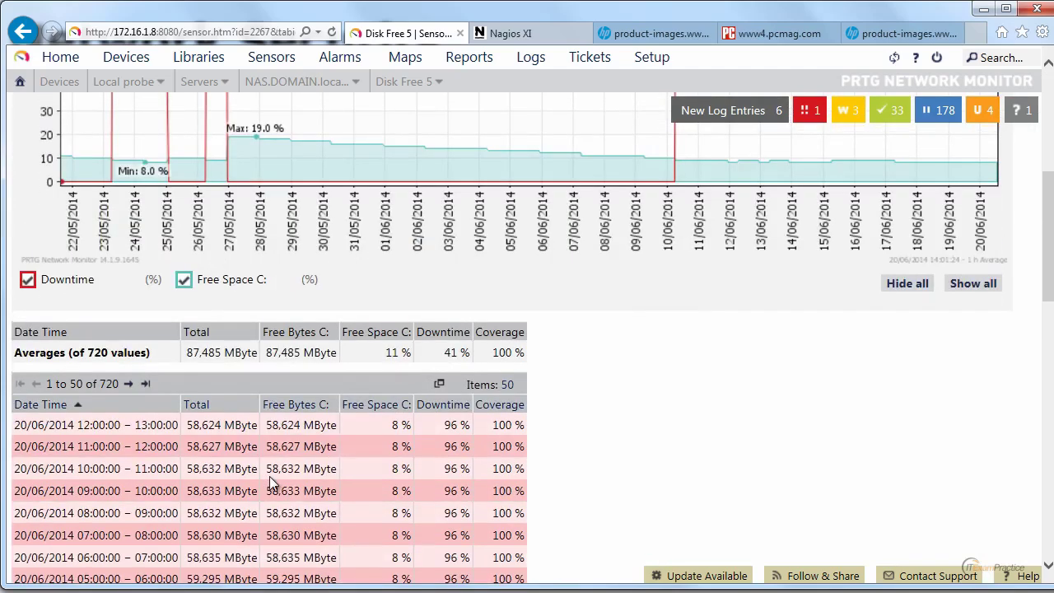
scroll(228, 428, "down", 1)
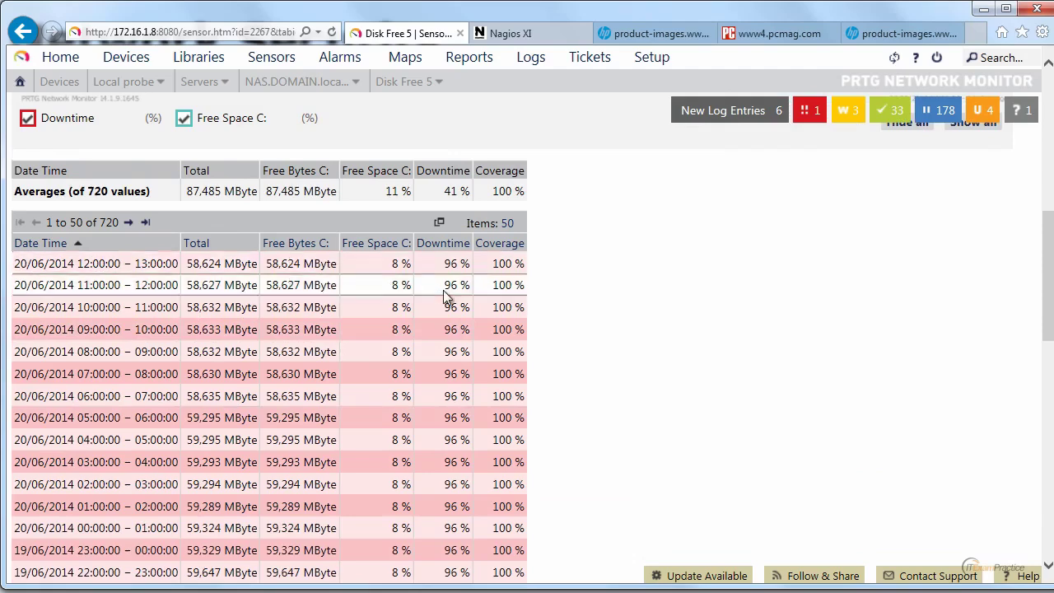
scroll(431, 308, "down", 3)
scroll(432, 310, "down", 5)
scroll(431, 310, "up", 11)
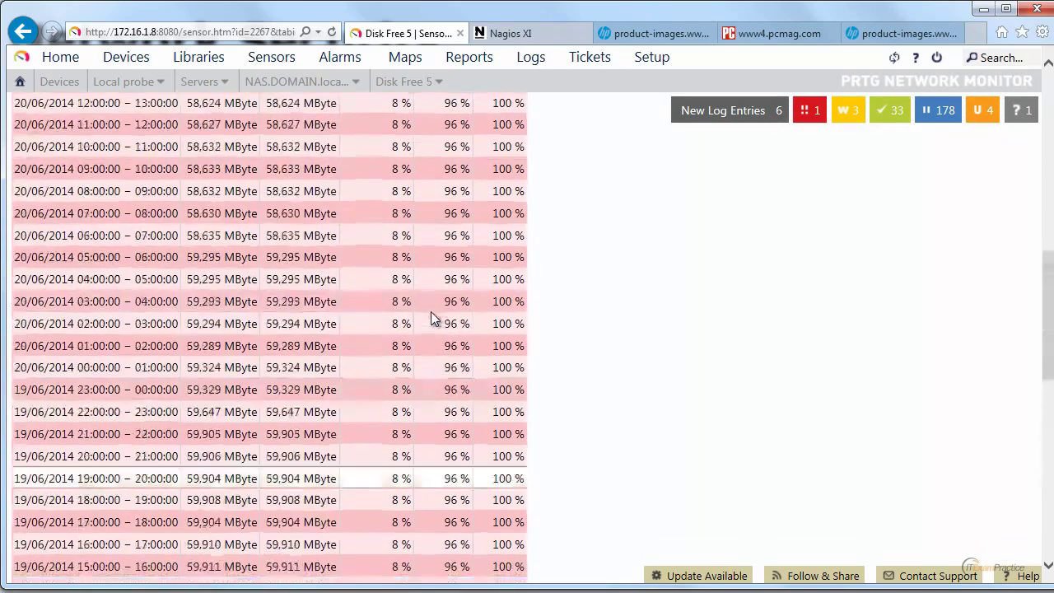
scroll(431, 317, "up", 3)
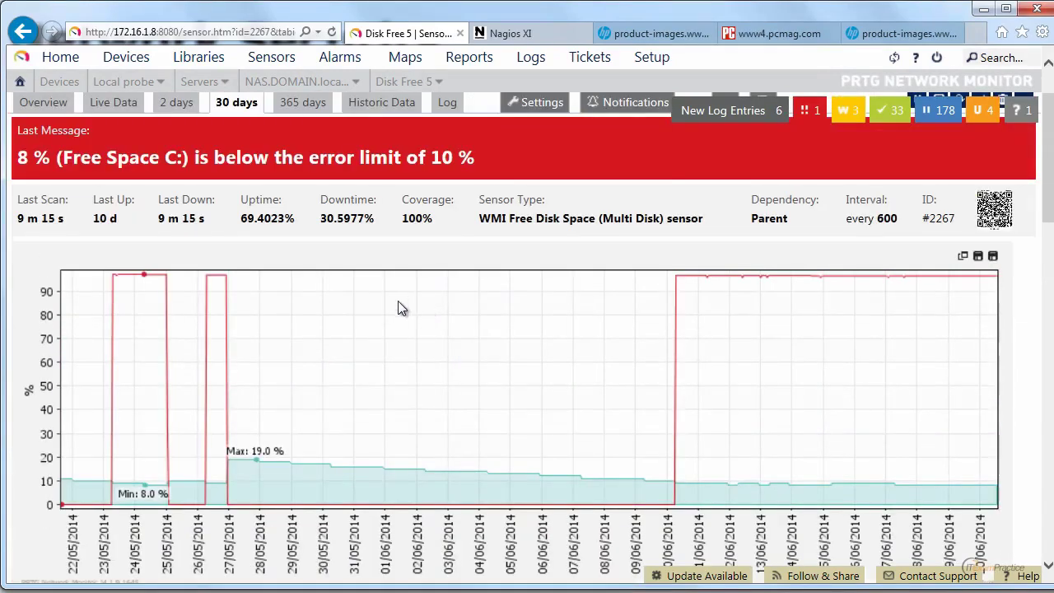
scroll(441, 239, "up", 1)
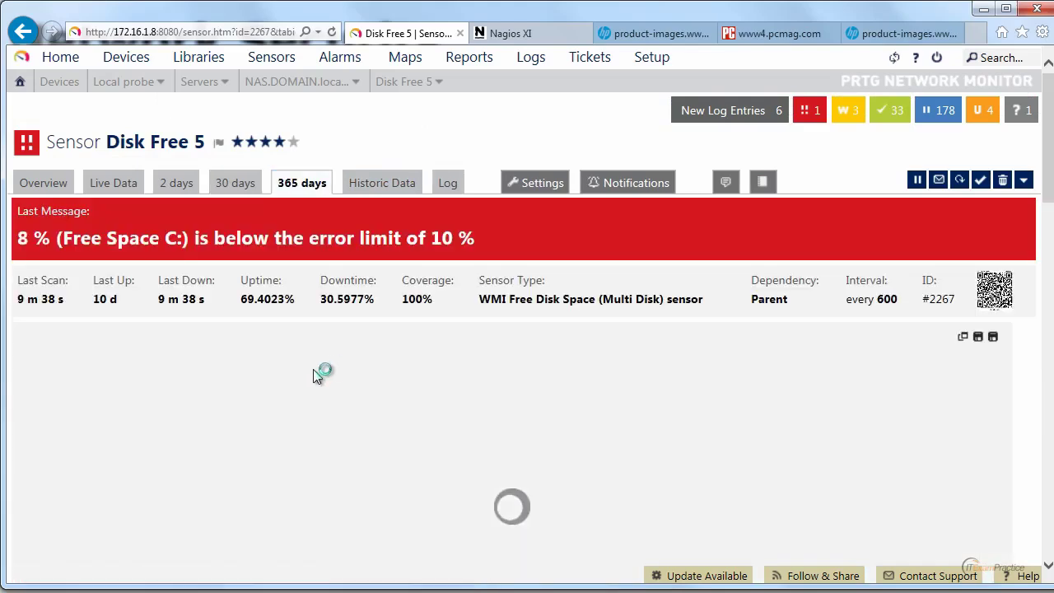
mouse_move(322, 290)
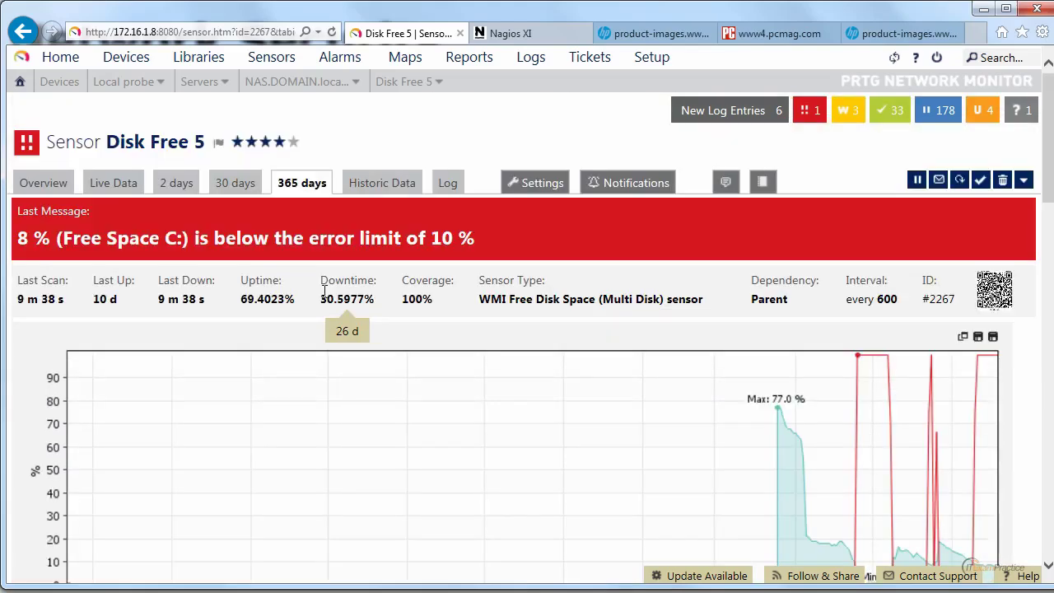
Step: View the full sensors list, then Dashboards 1, 2 and 3 in turn
mouse_move(422, 66)
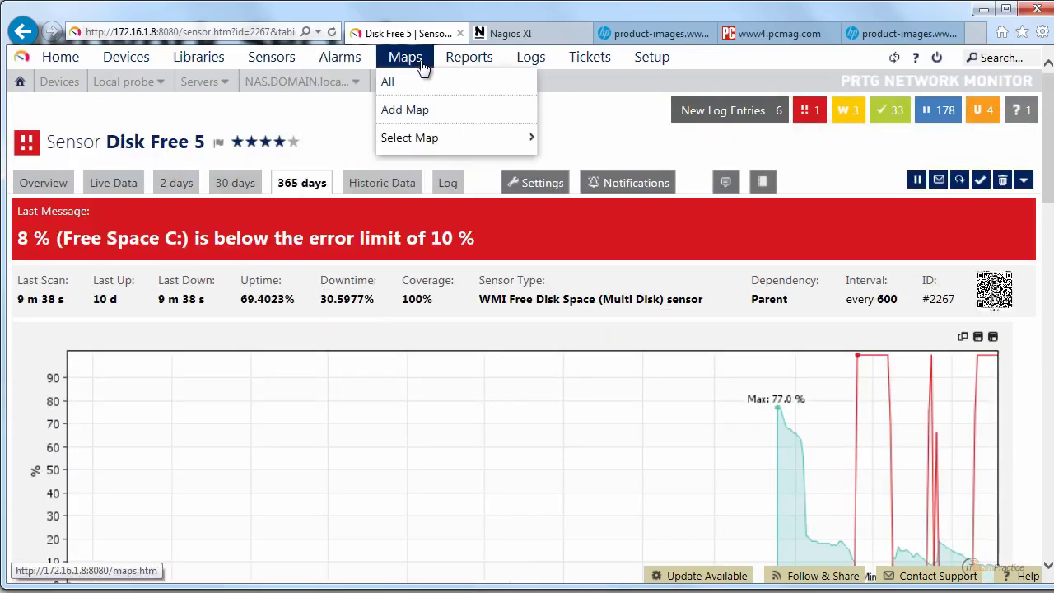
left_click(262, 64)
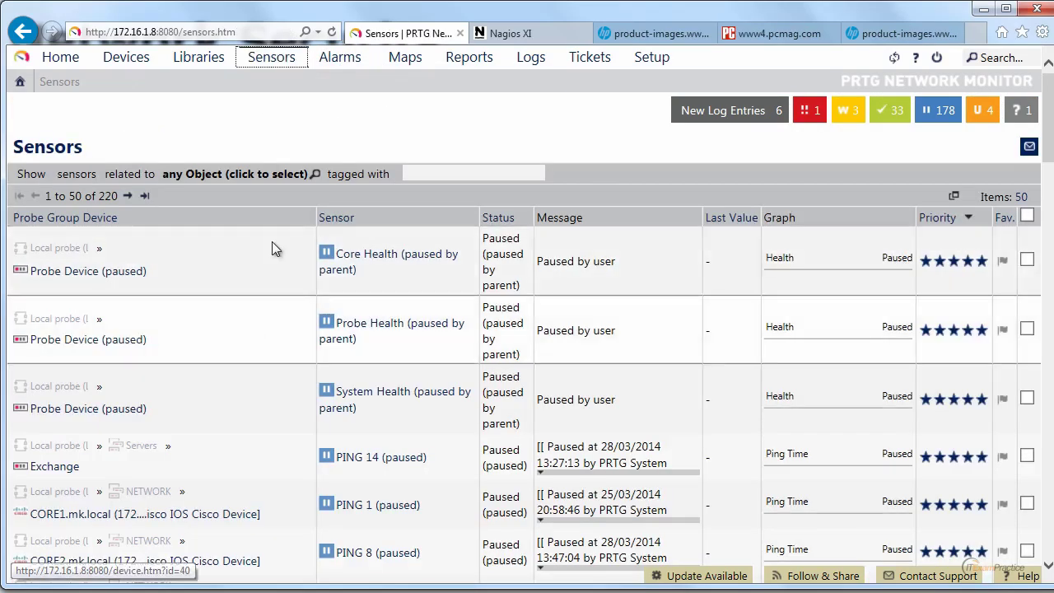
mouse_move(66, 66)
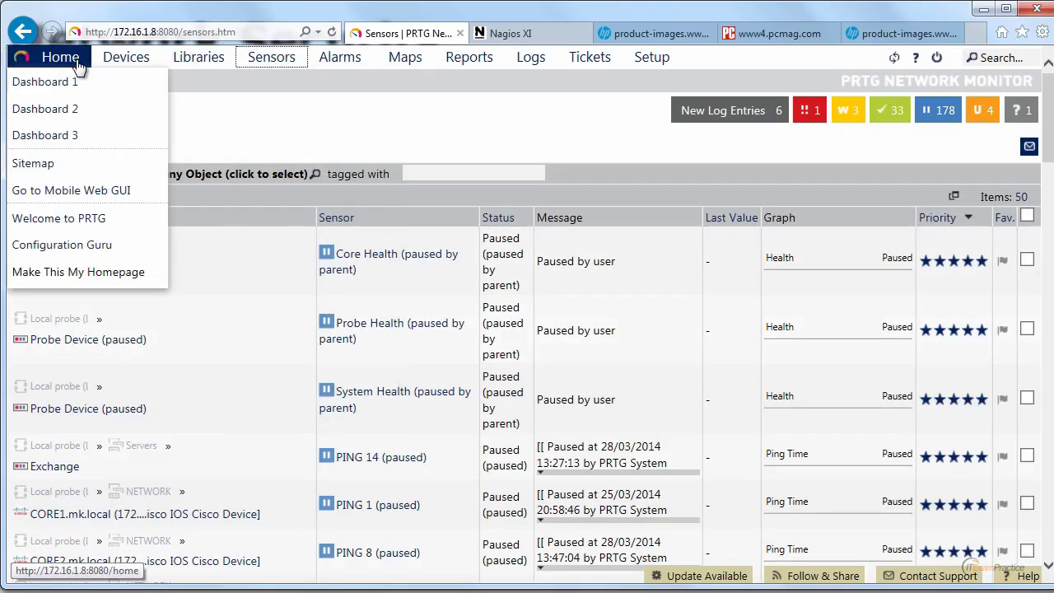
left_click(51, 90)
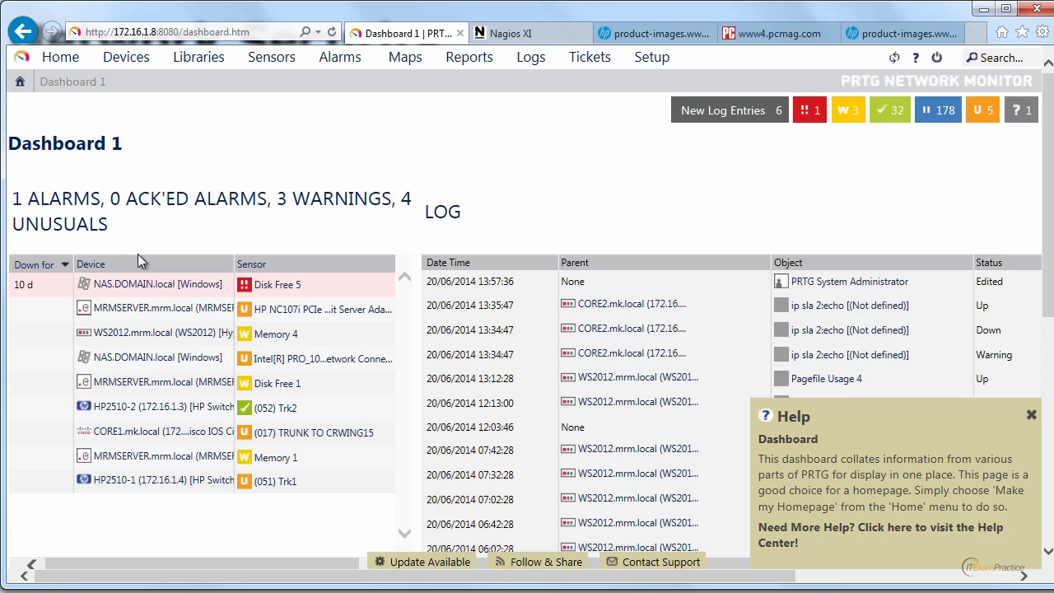
mouse_move(52, 59)
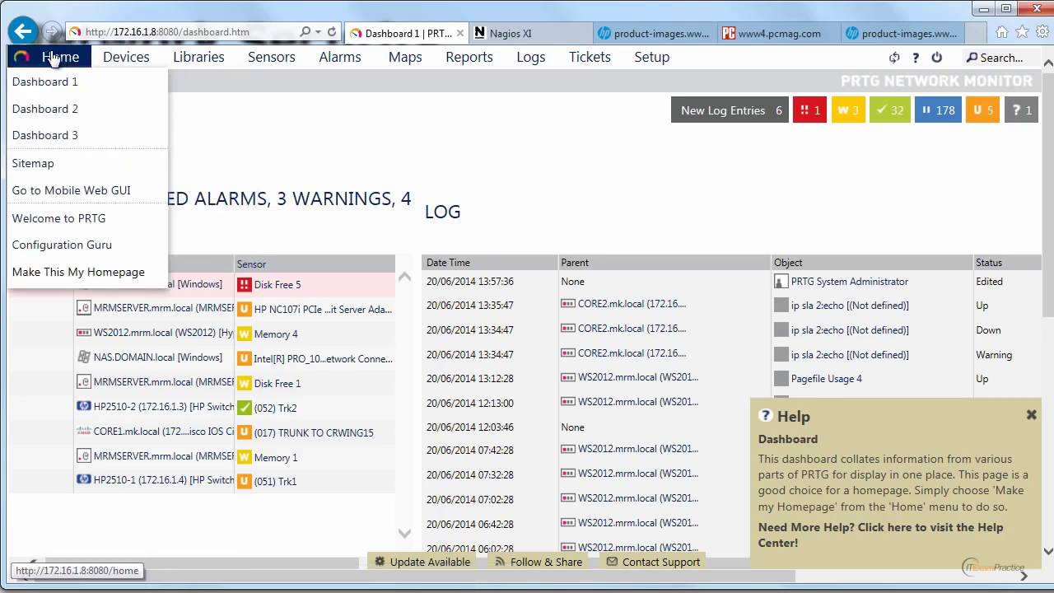
left_click(61, 108)
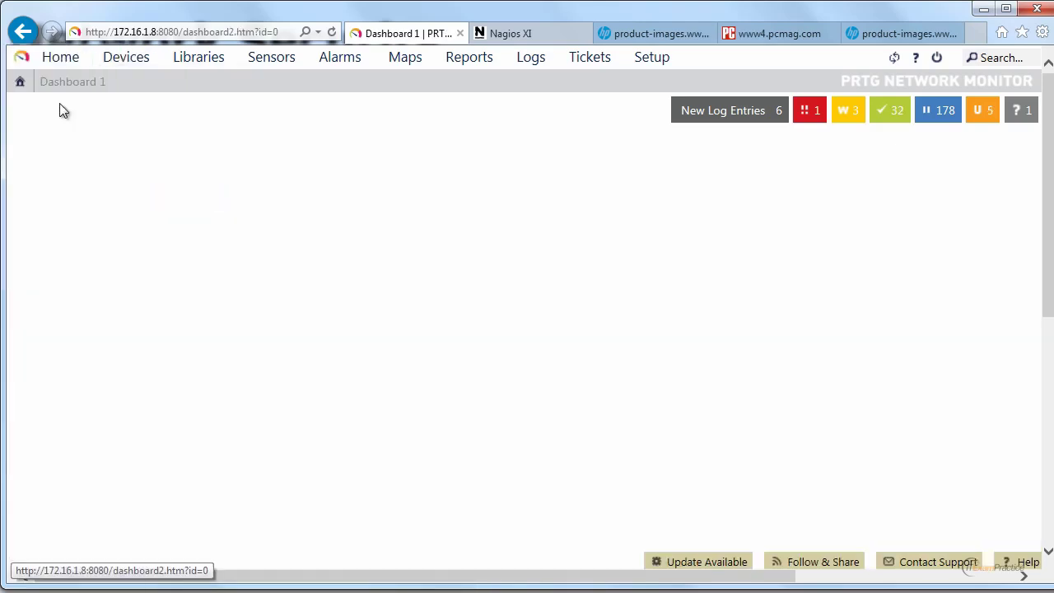
mouse_move(68, 64)
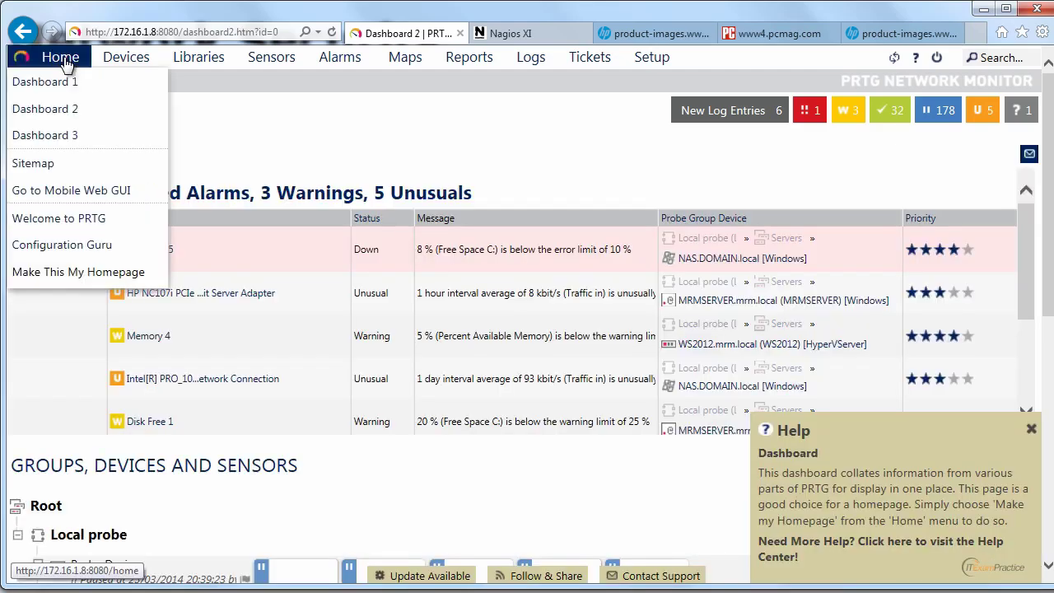
left_click(68, 135)
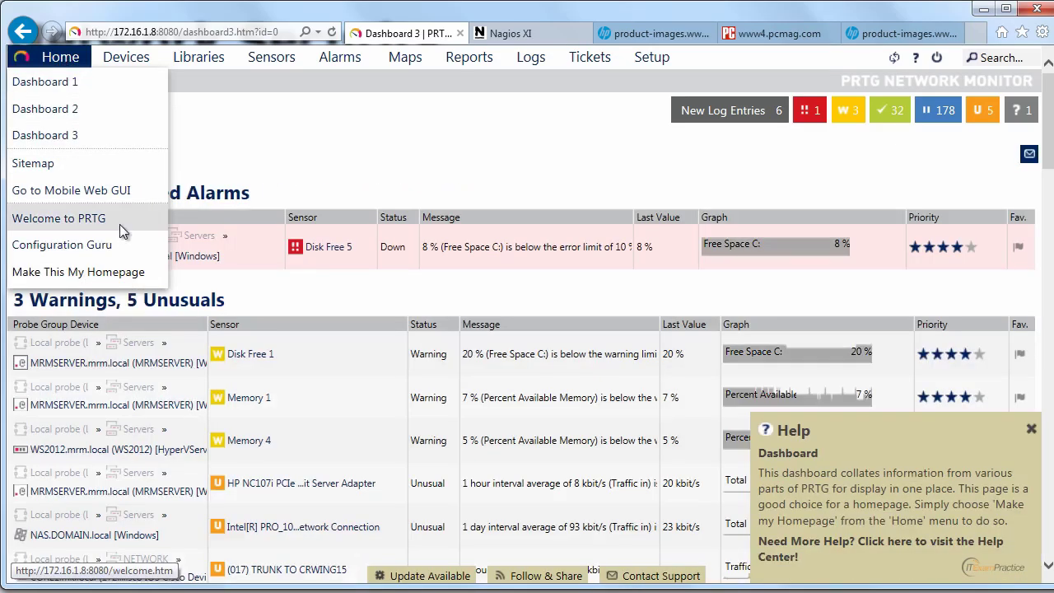
Step: Return to the welcome page and open the Root group overview of all devices
mouse_move(260, 65)
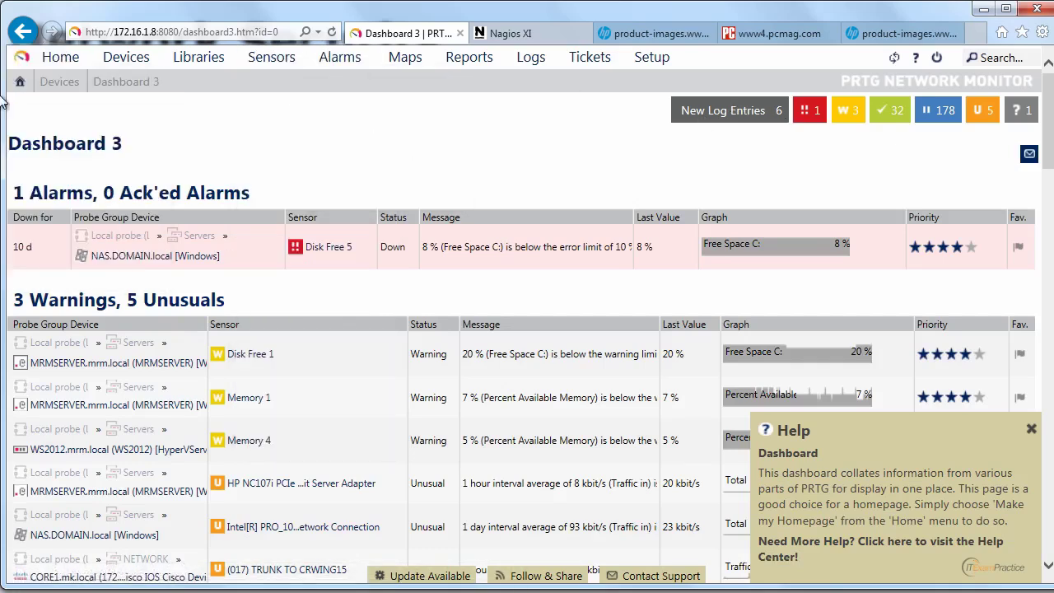
left_click(20, 82)
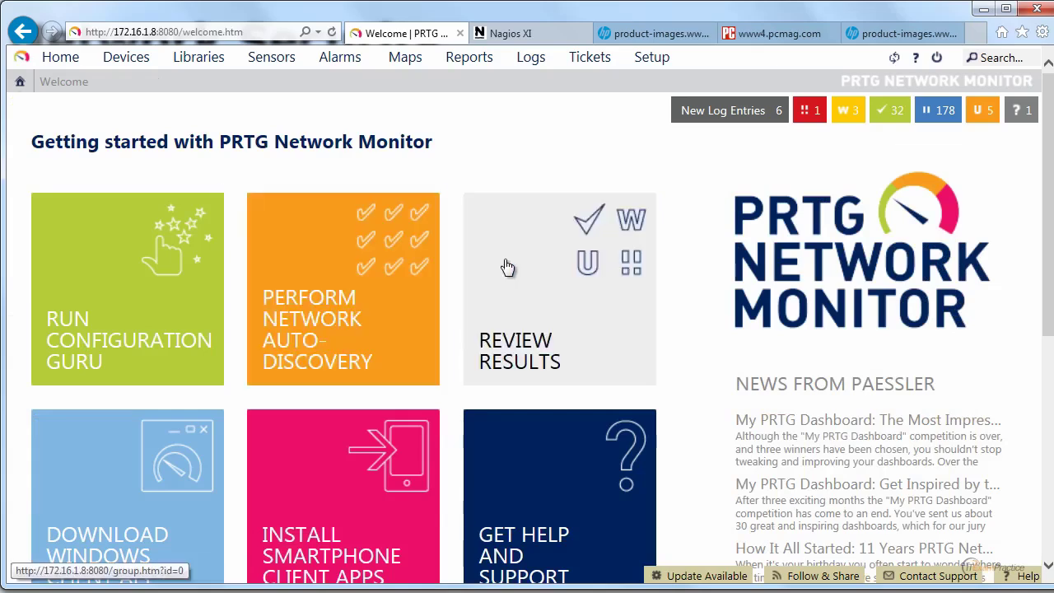
left_click(512, 301)
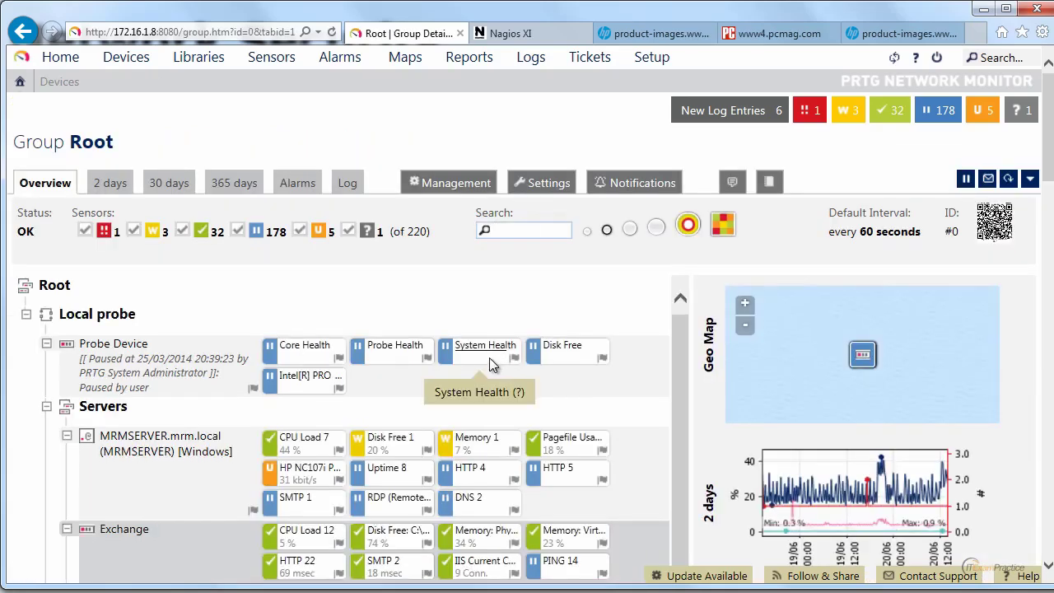
Step: Open the CPU Load 7 sensor and scroll through its live data graph and table
scroll(486, 361, "down", 3)
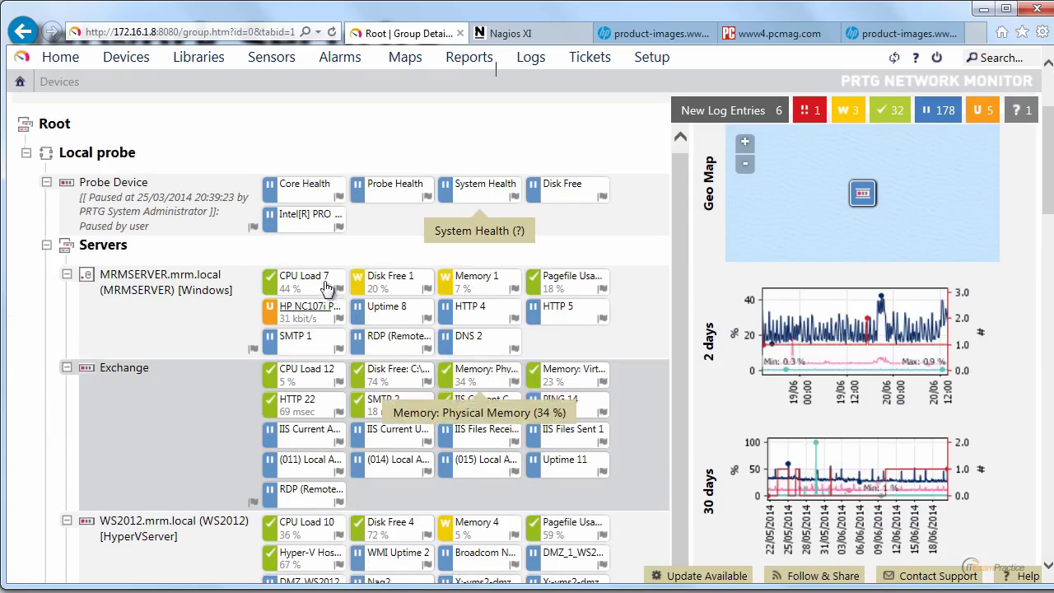
left_click(305, 278)
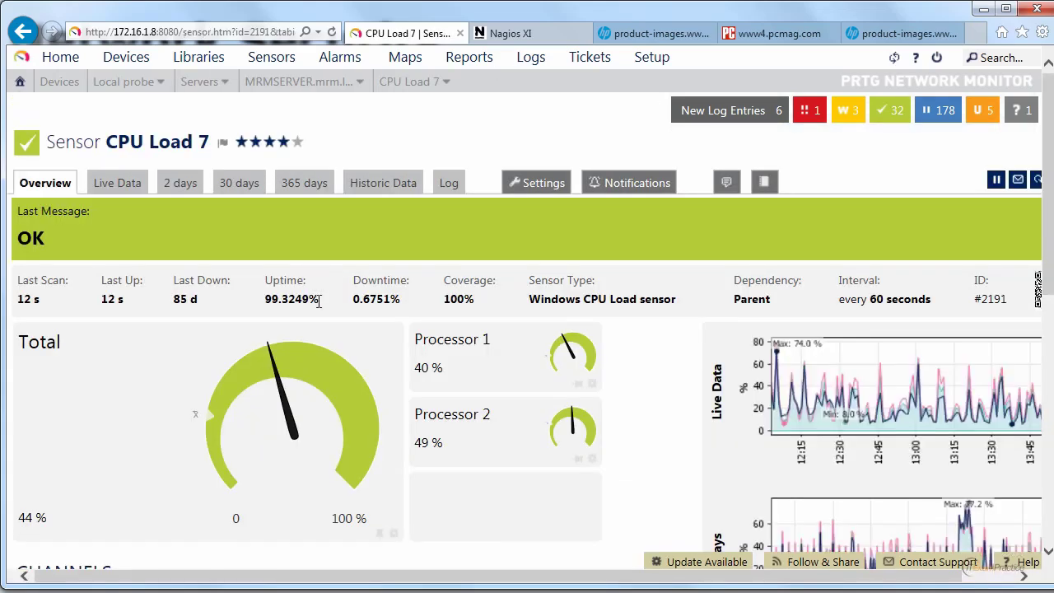
left_click(101, 182)
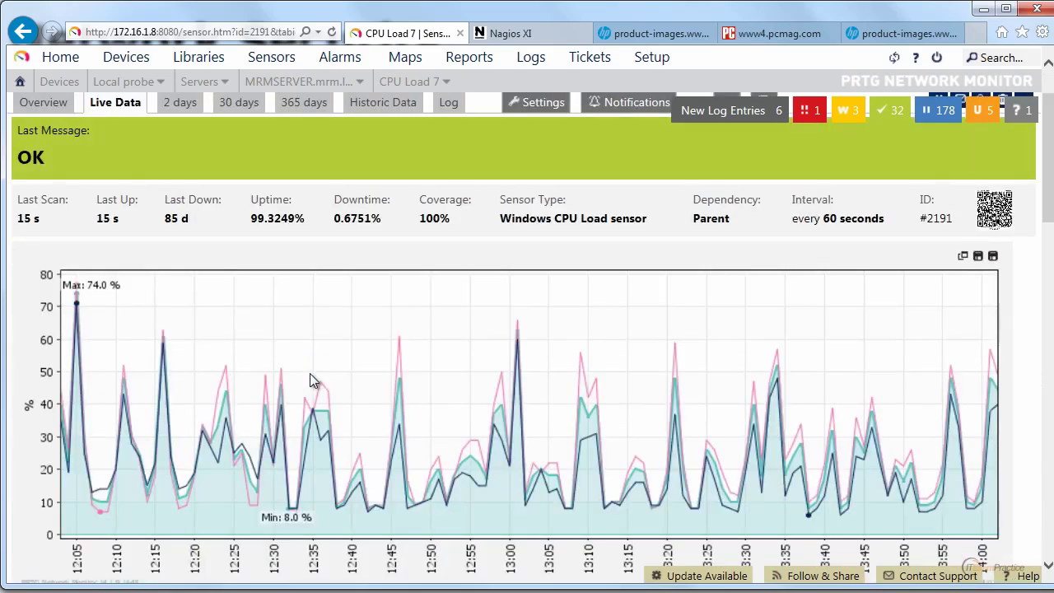
scroll(310, 373, "down", 2)
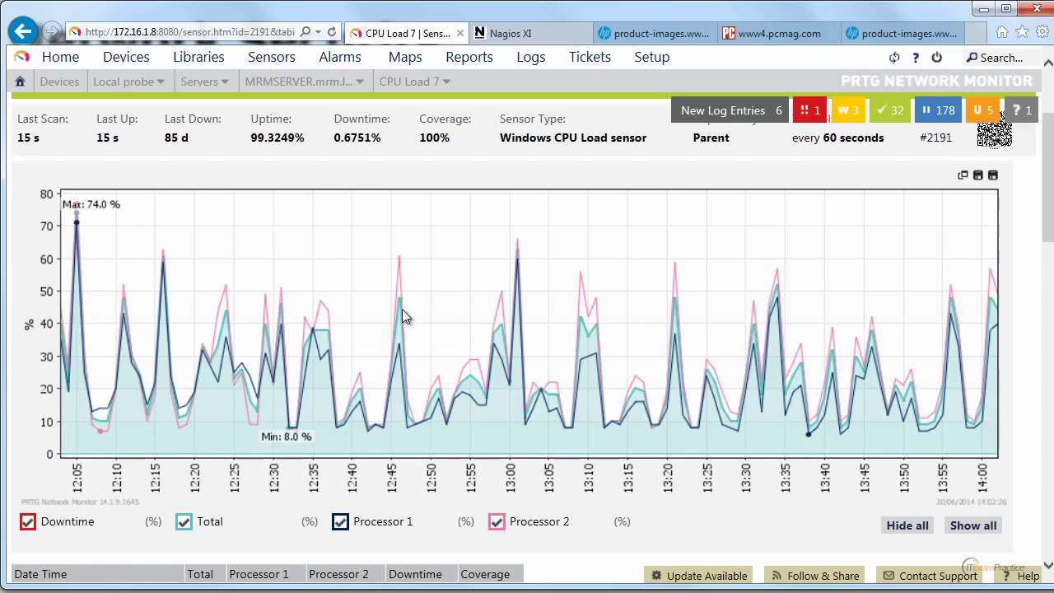
scroll(405, 320, "down", 3)
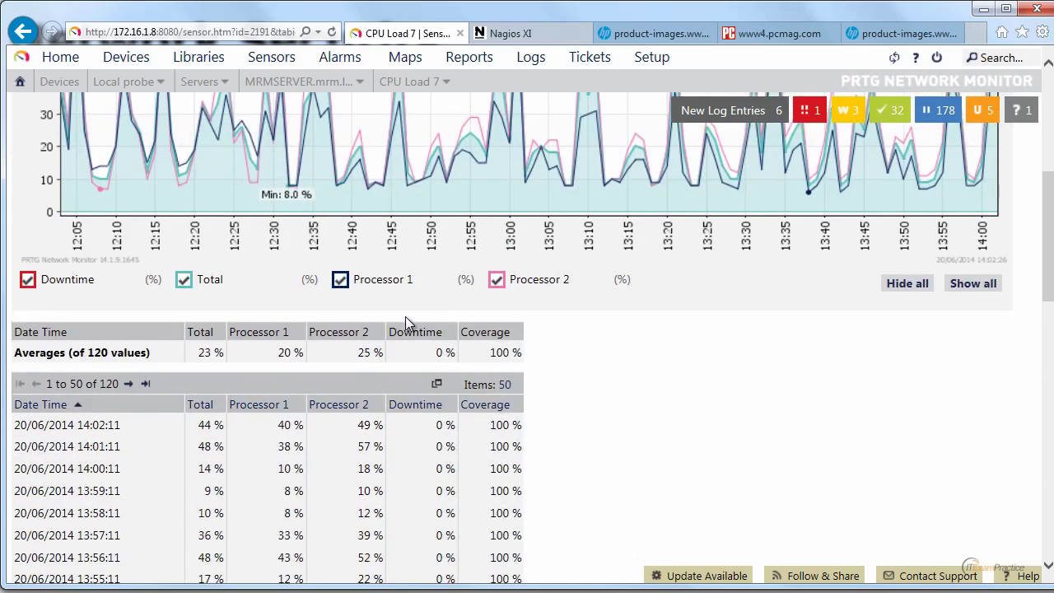
scroll(406, 316, "down", 2)
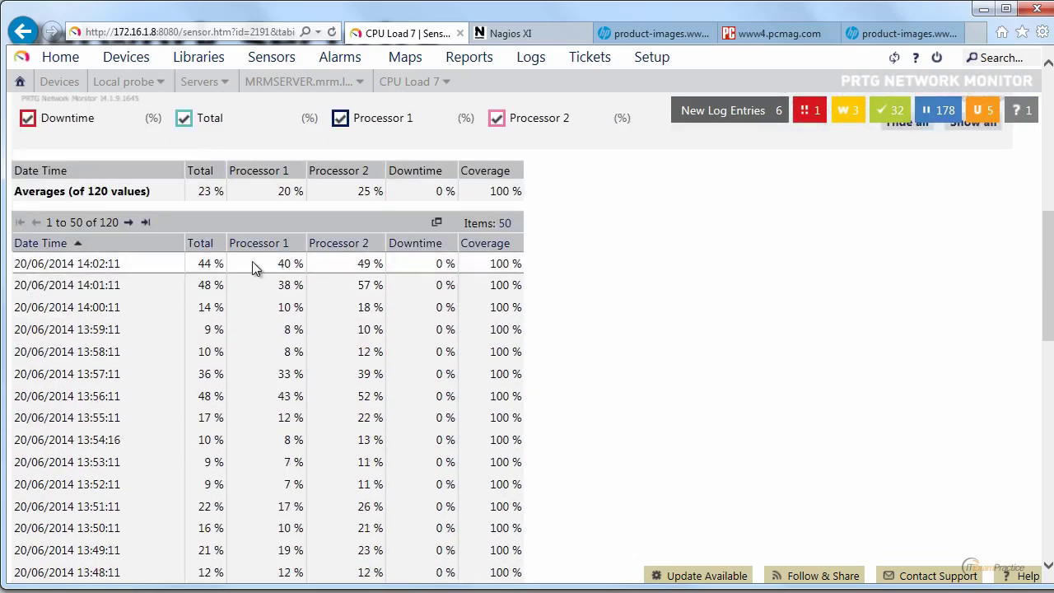
scroll(252, 264, "down", 2)
scroll(247, 285, "down", 8)
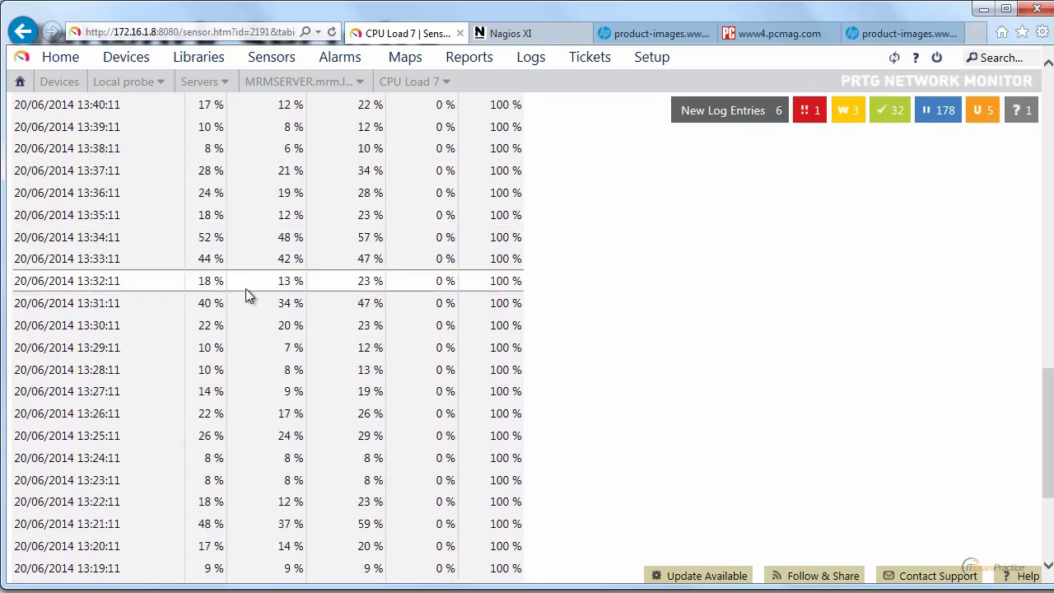
scroll(246, 296, "down", 1)
scroll(244, 297, "up", 6)
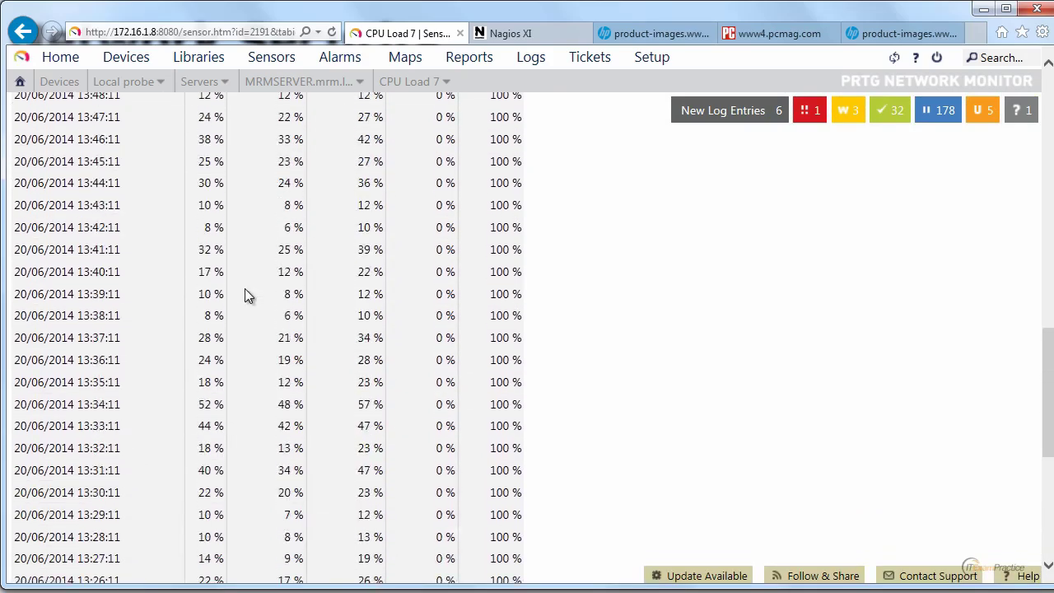
scroll(244, 288, "up", 10)
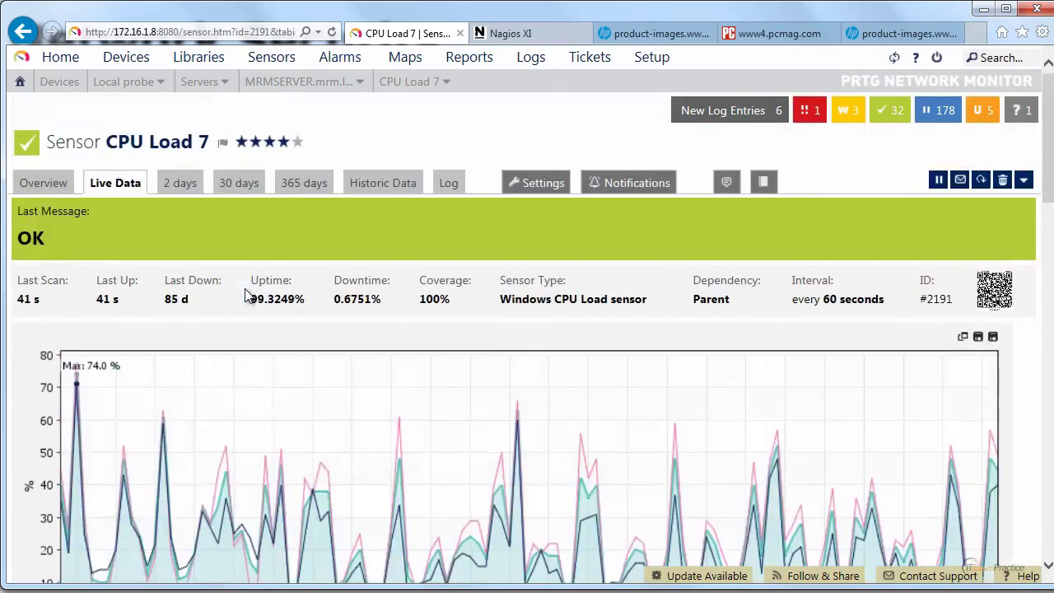
Step: Show CPU Load 7's 2-day and then 30-day history, ranging 13.5% to 64.2%
left_click(179, 185)
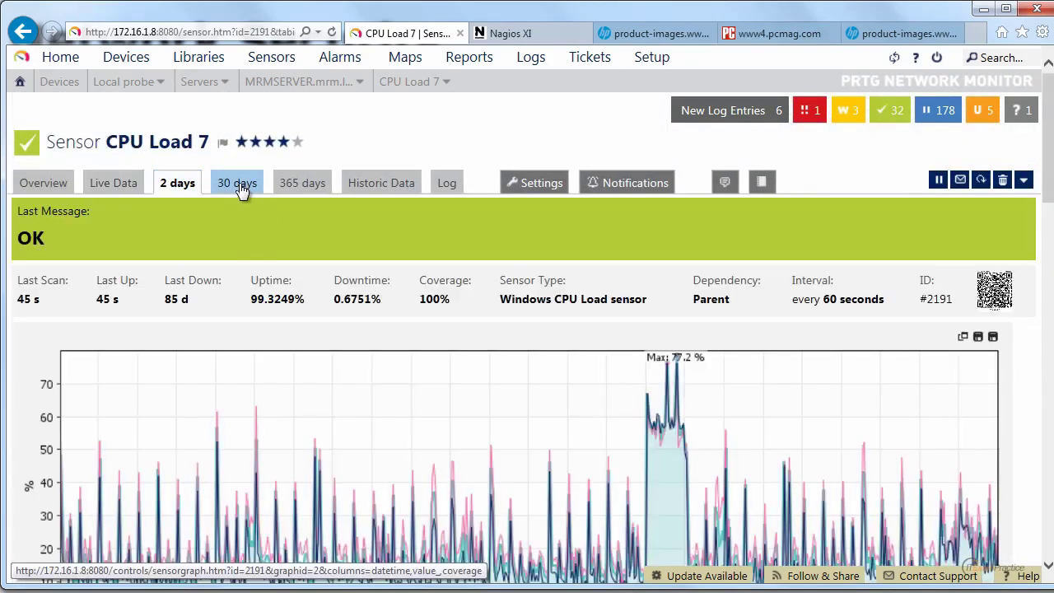
left_click(241, 188)
scroll(355, 388, "down", 2)
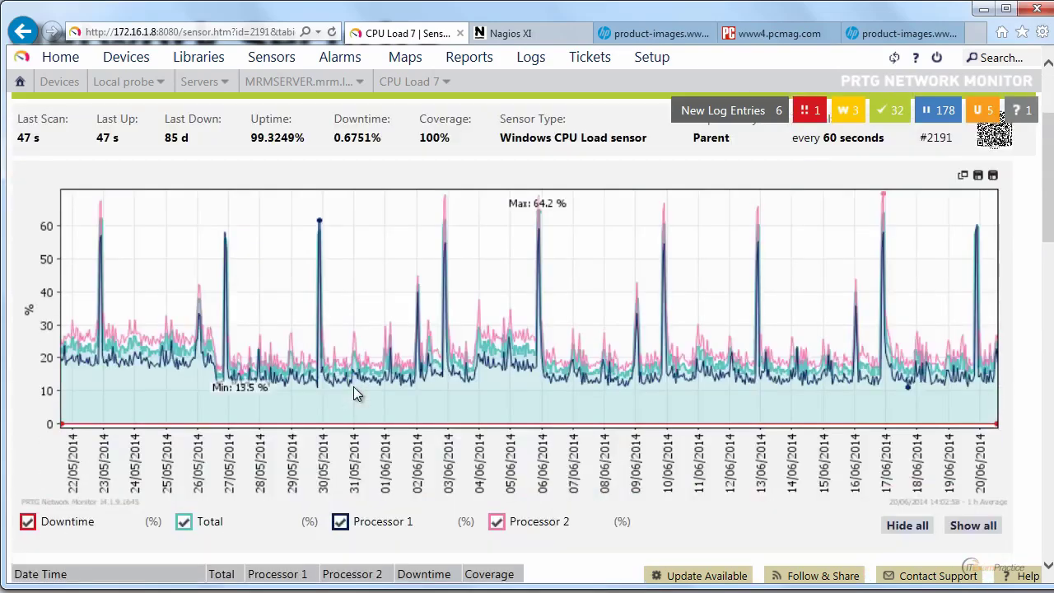
scroll(557, 218, "up", 2)
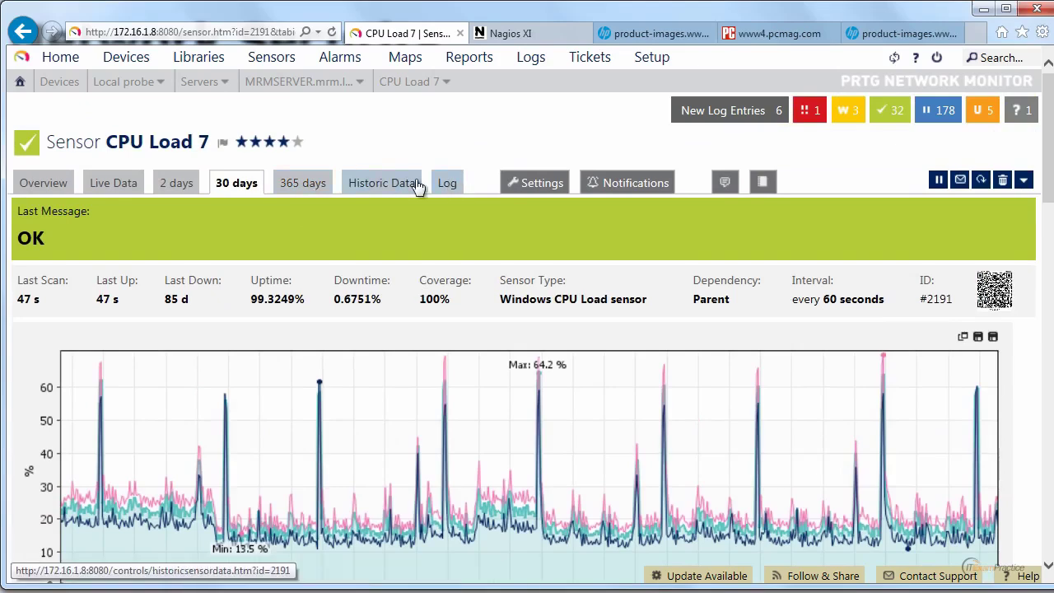
Step: Generate a 2-day HTML historic data report for CPU Load 7
left_click(383, 184)
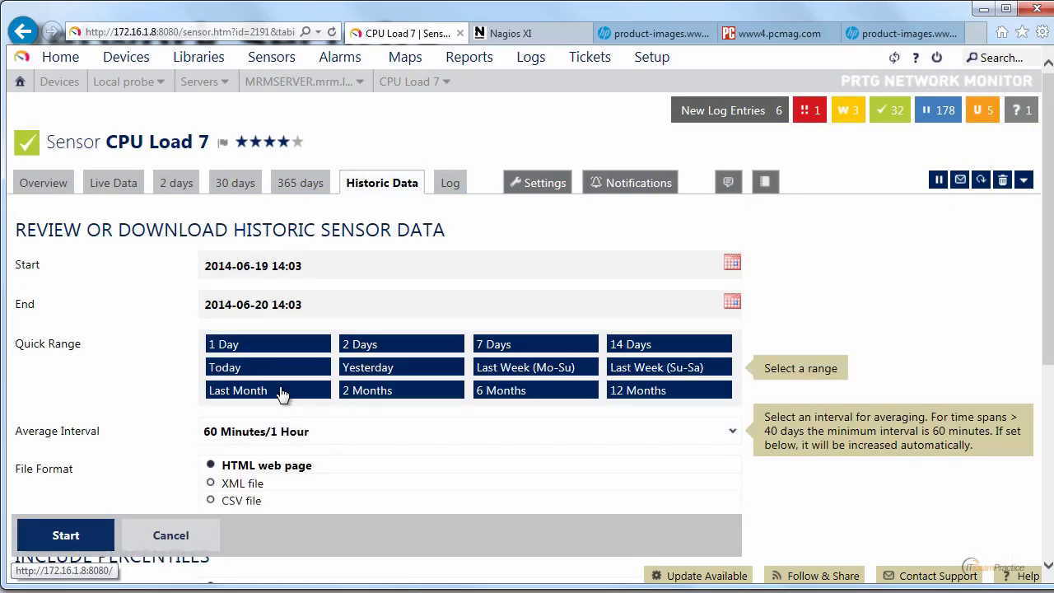
scroll(277, 338, "down", 2)
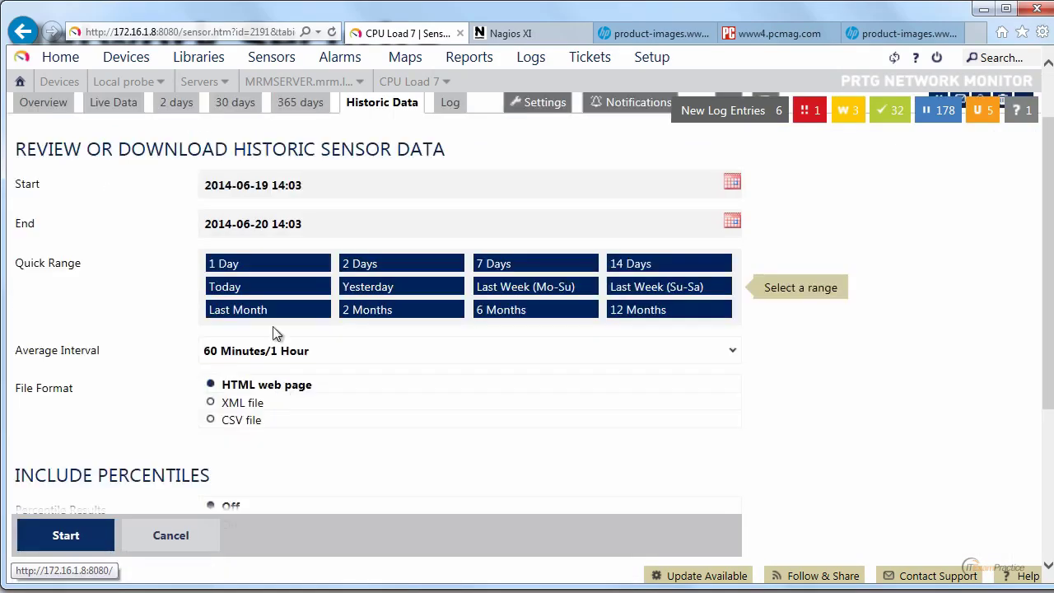
left_click(360, 274)
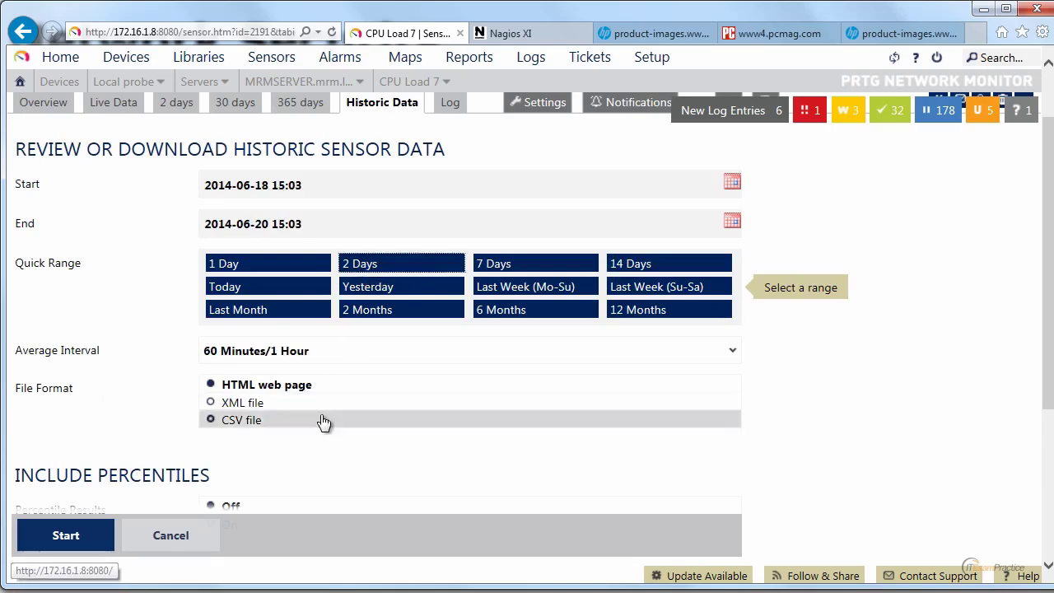
scroll(247, 428, "down", 2)
left_click(59, 425)
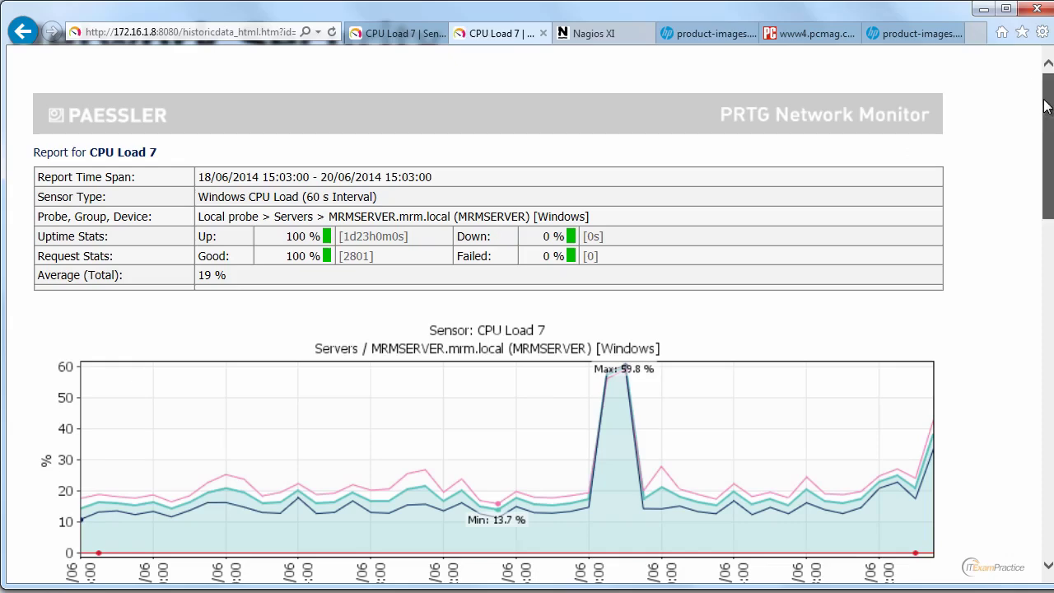
Step: Review the report, then close it to return to the Historic Data settings
left_click_drag(1045, 105, 1049, 54)
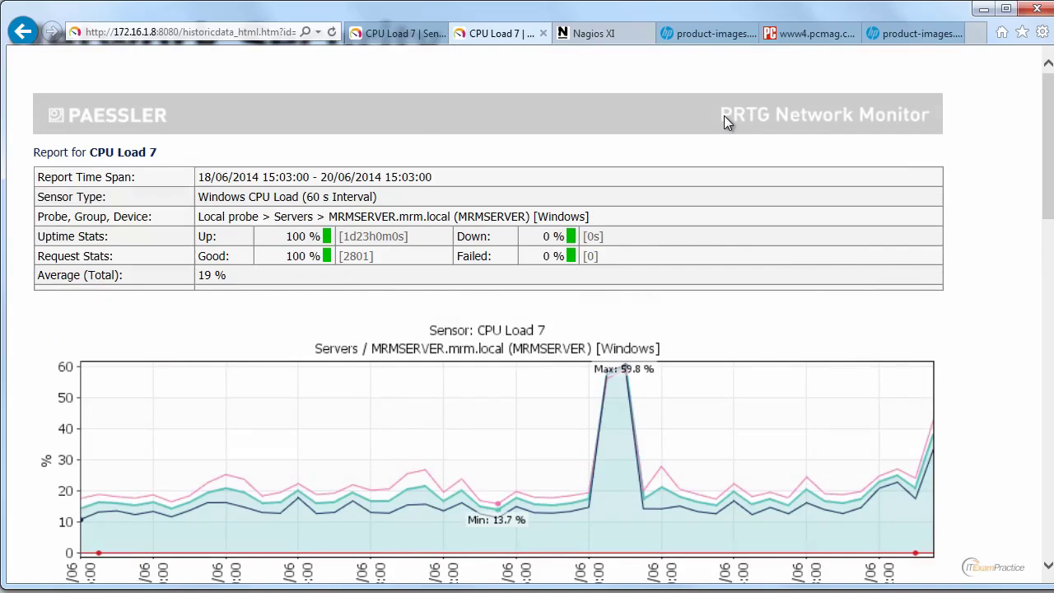
left_click(542, 33)
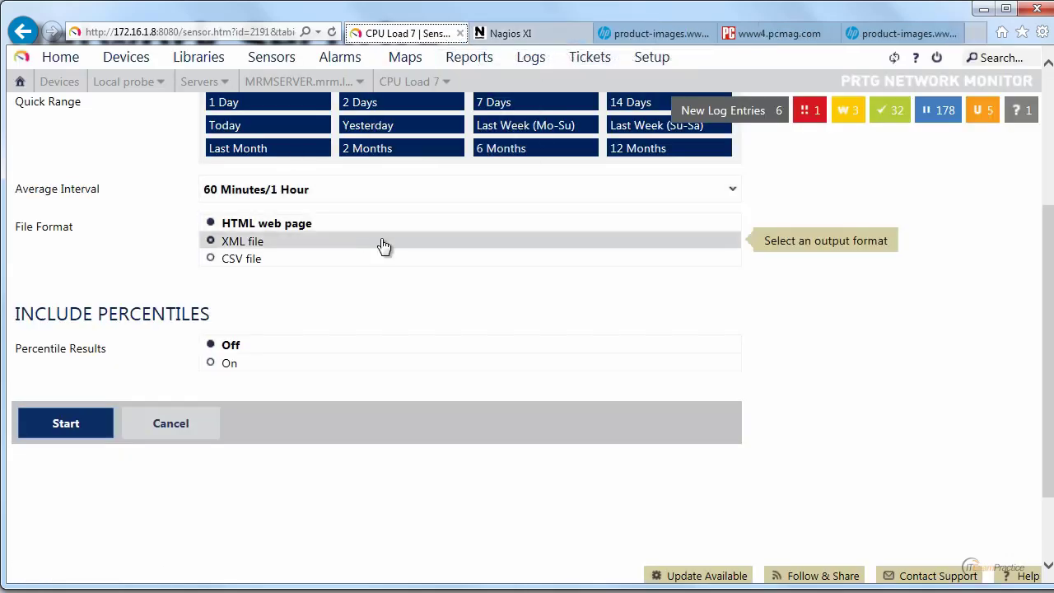
scroll(1047, 86, "up", 5)
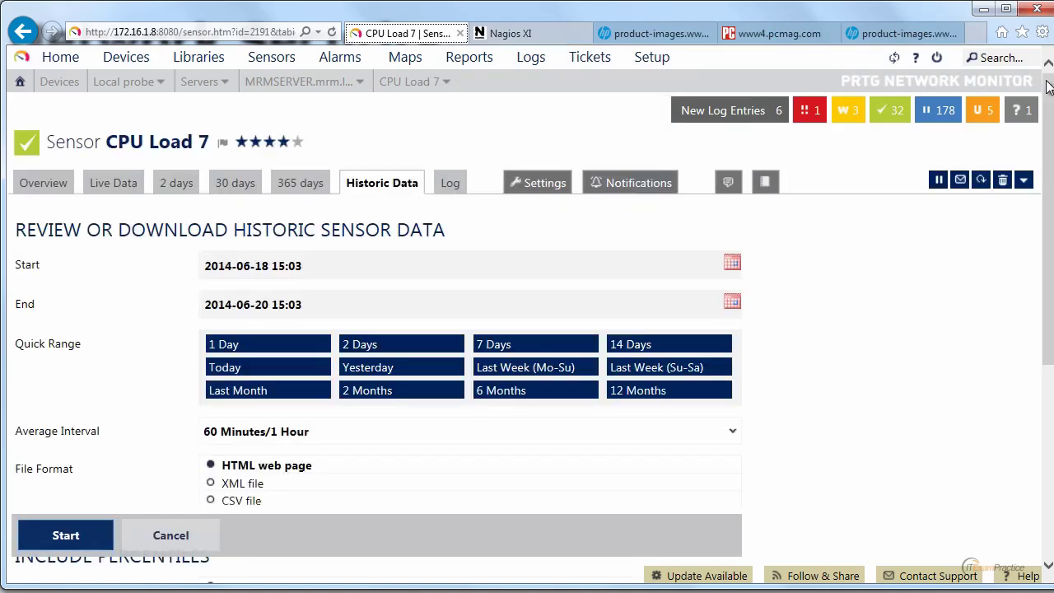
left_click(61, 57)
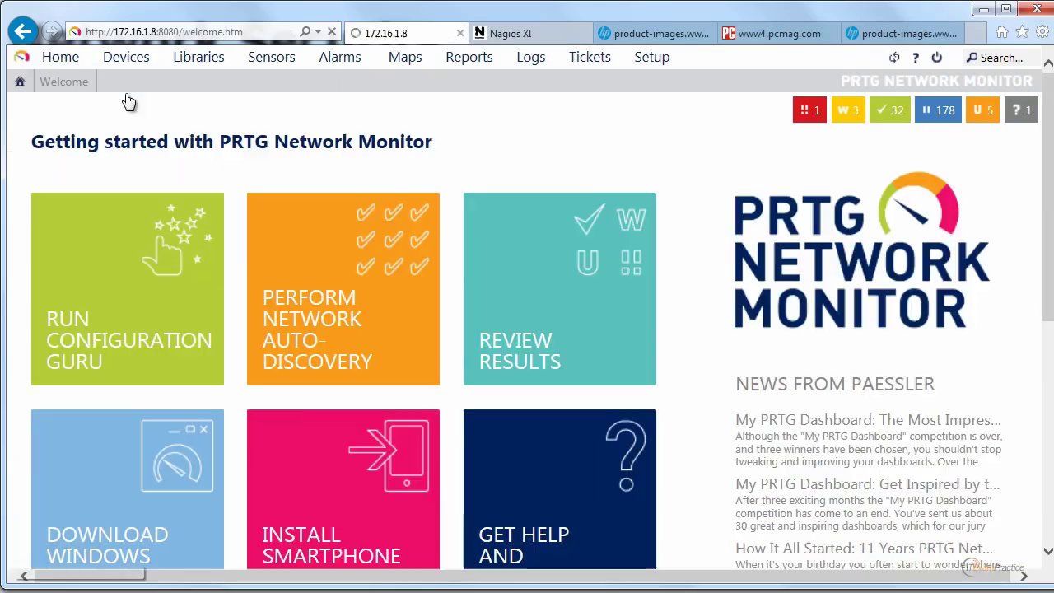
mouse_move(187, 63)
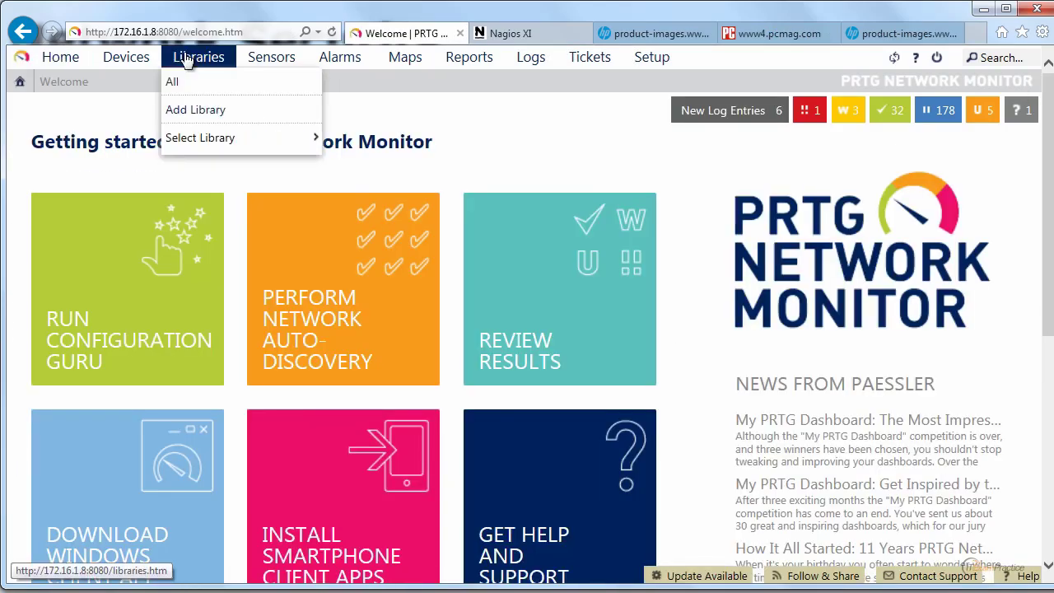
mouse_move(262, 60)
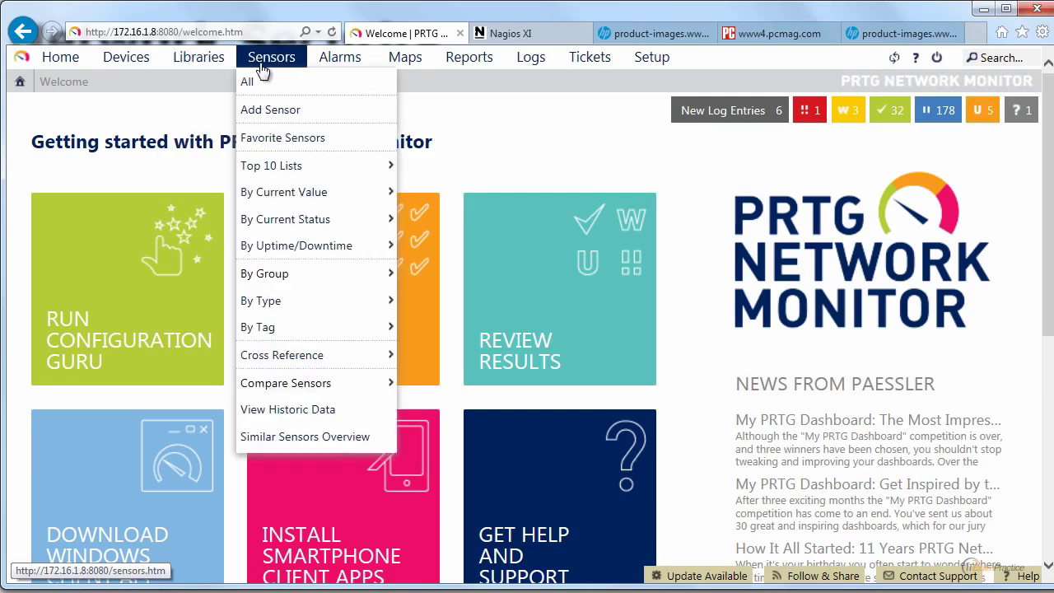
left_click(346, 108)
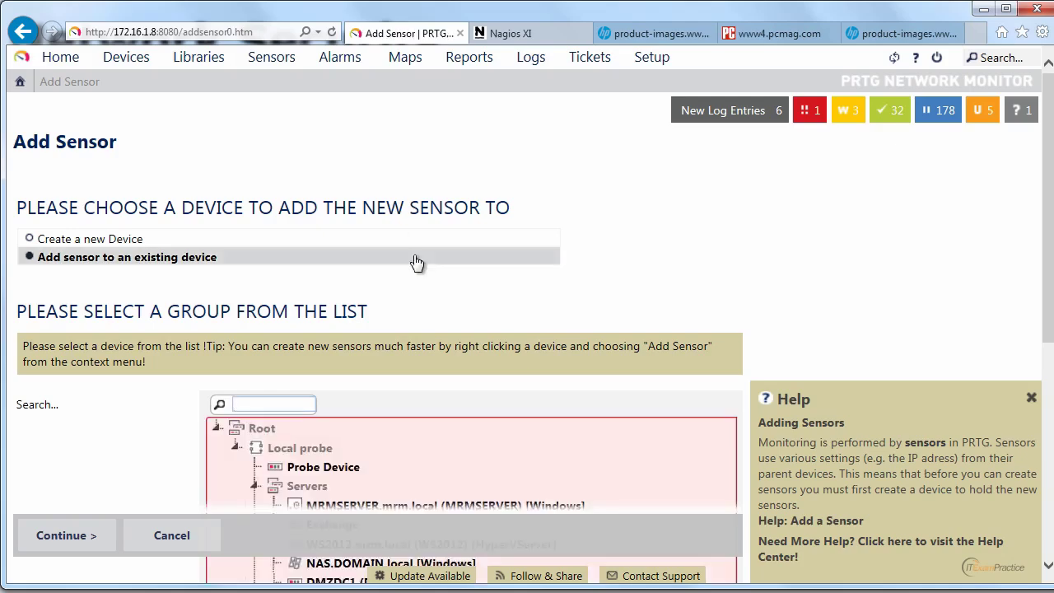
scroll(414, 262, "down", 2)
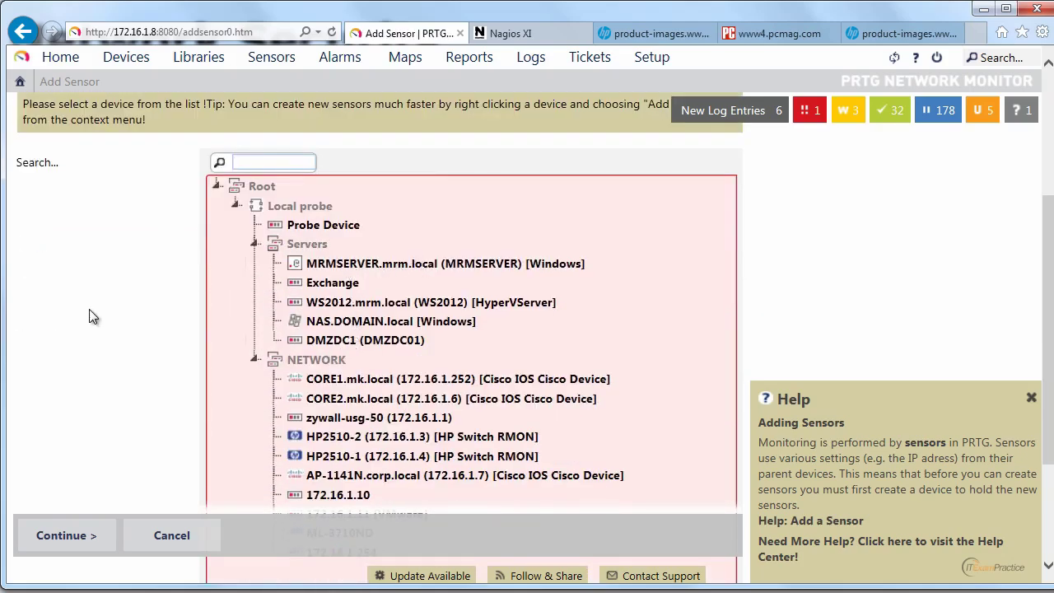
scroll(89, 312, "down", 2)
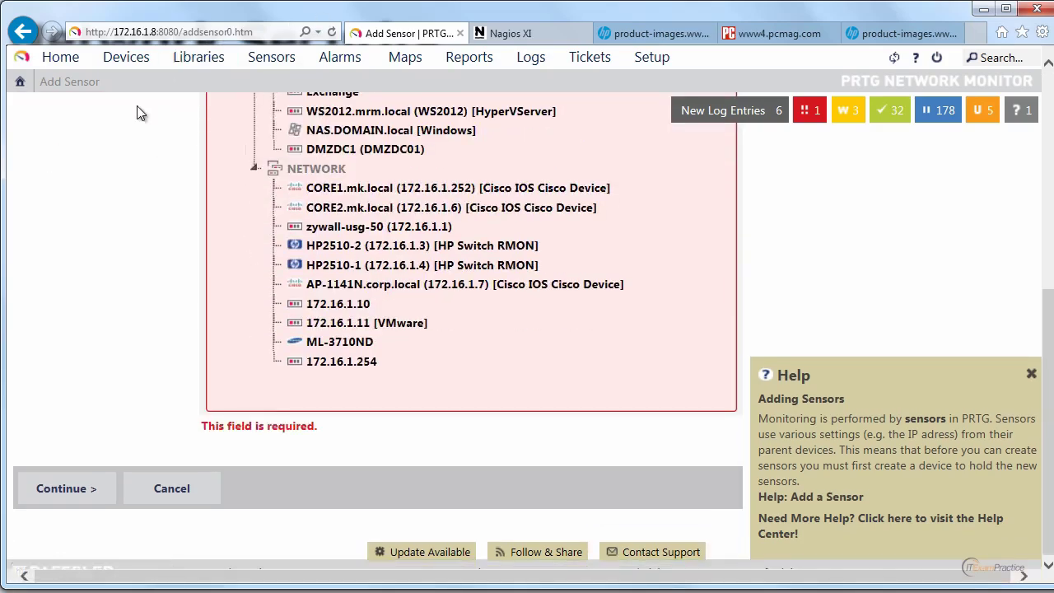
scroll(106, 143, "up", 4)
scroll(105, 143, "up", 1)
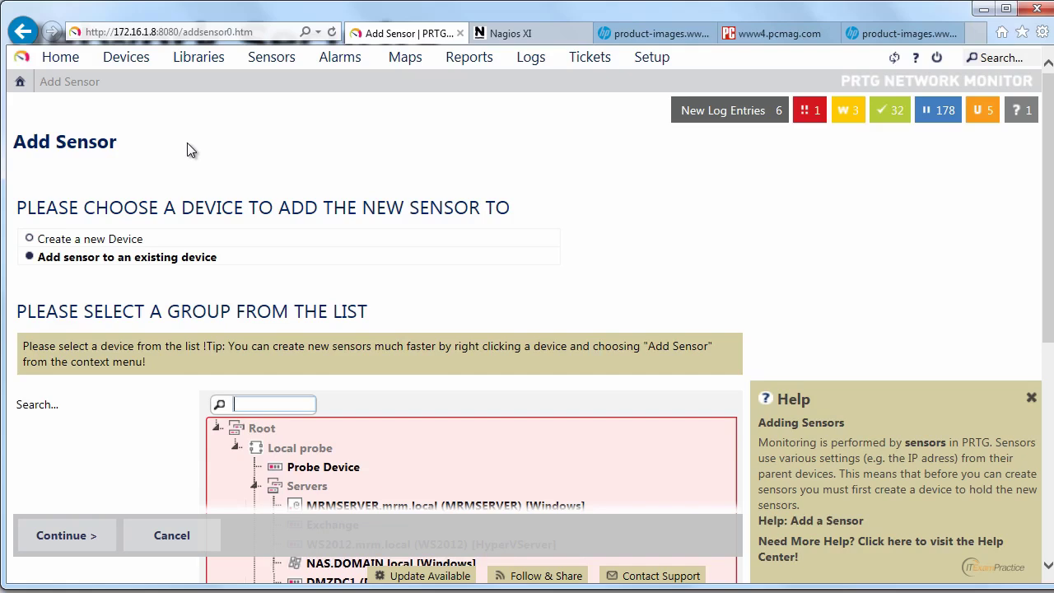
left_click(58, 59)
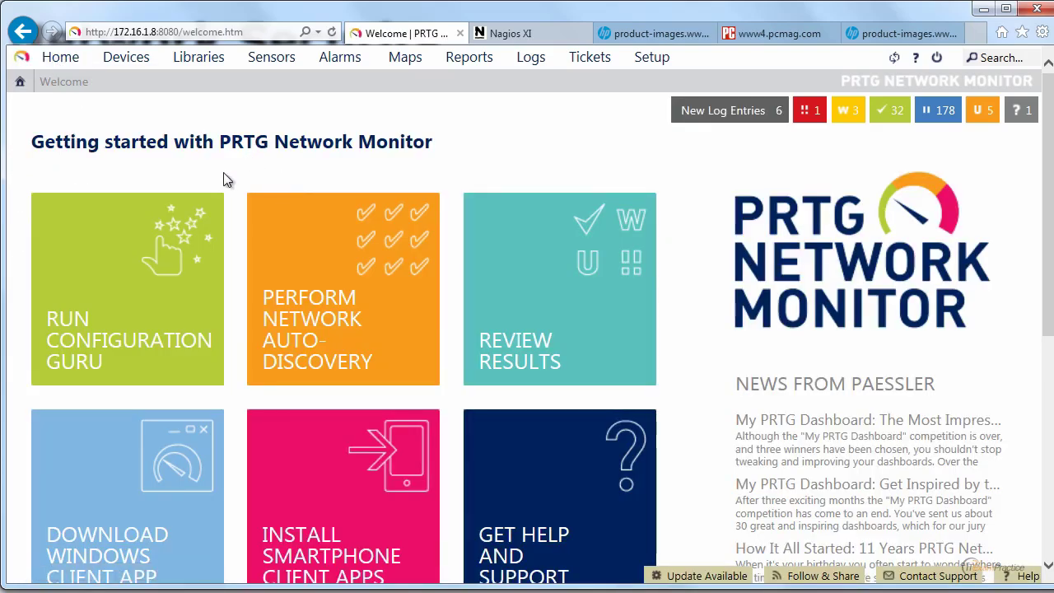
Step: From the Root group overview, open the ip sla 2:echo sensor under CORE2.mk.local
left_click(583, 334)
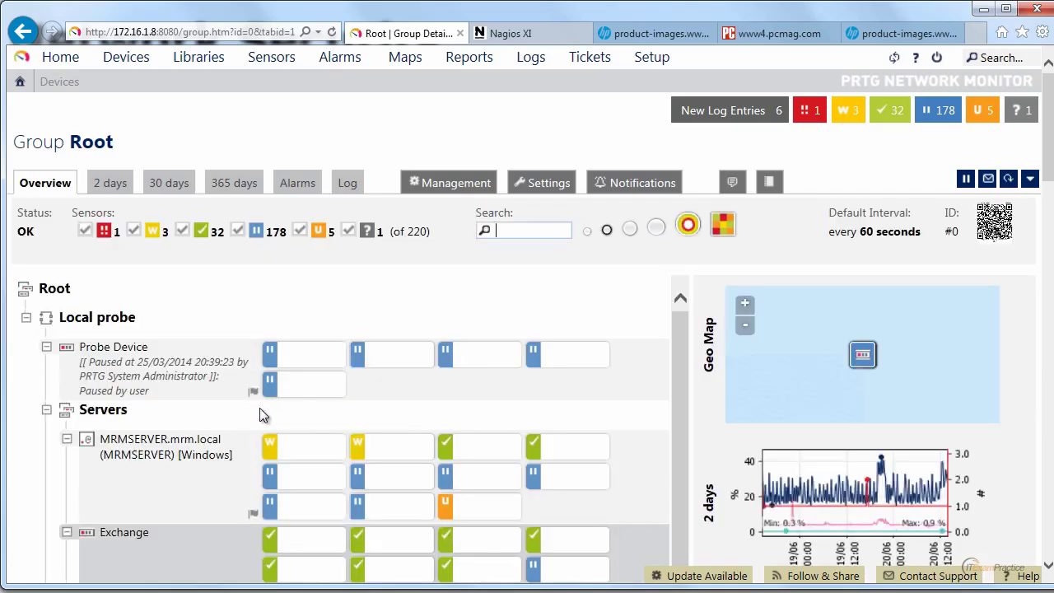
scroll(247, 416, "down", 1)
scroll(219, 420, "down", 10)
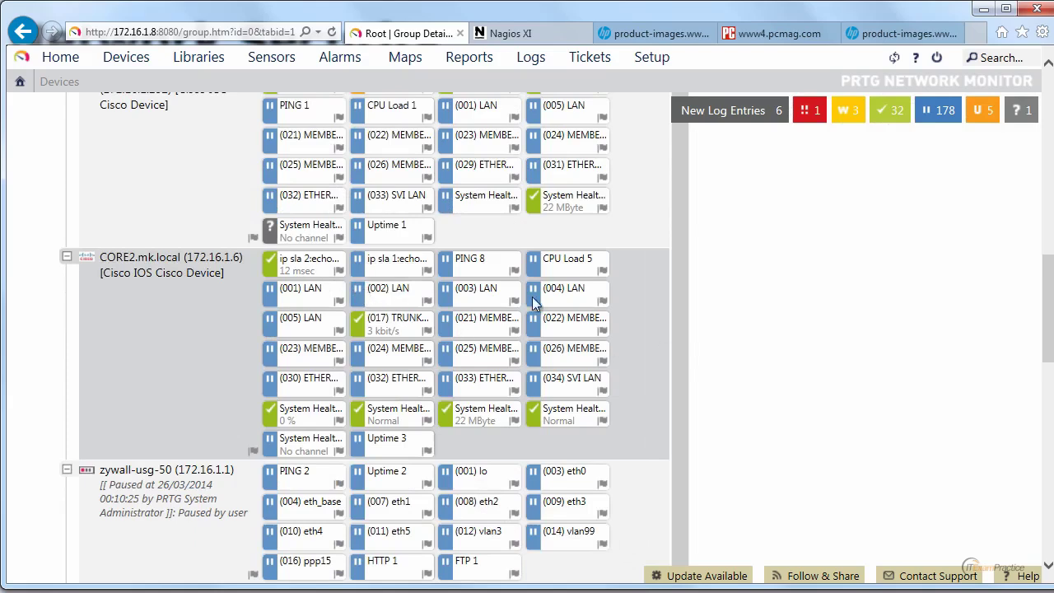
left_click(317, 262)
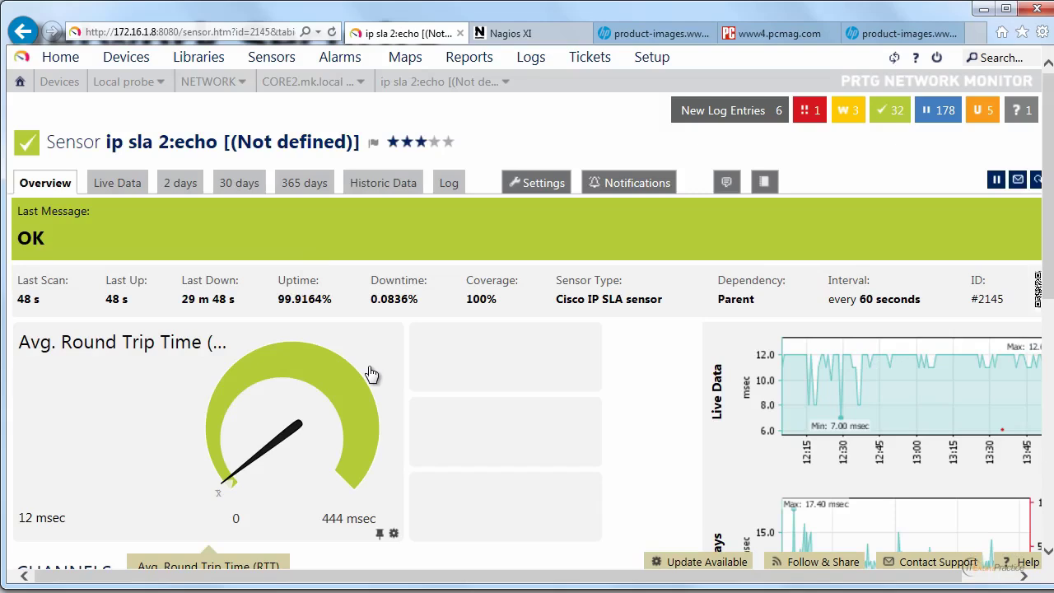
Step: Show its live round-trip data: OK, 99.9164% uptime, 7–12 msec
scroll(371, 375, "down", 1)
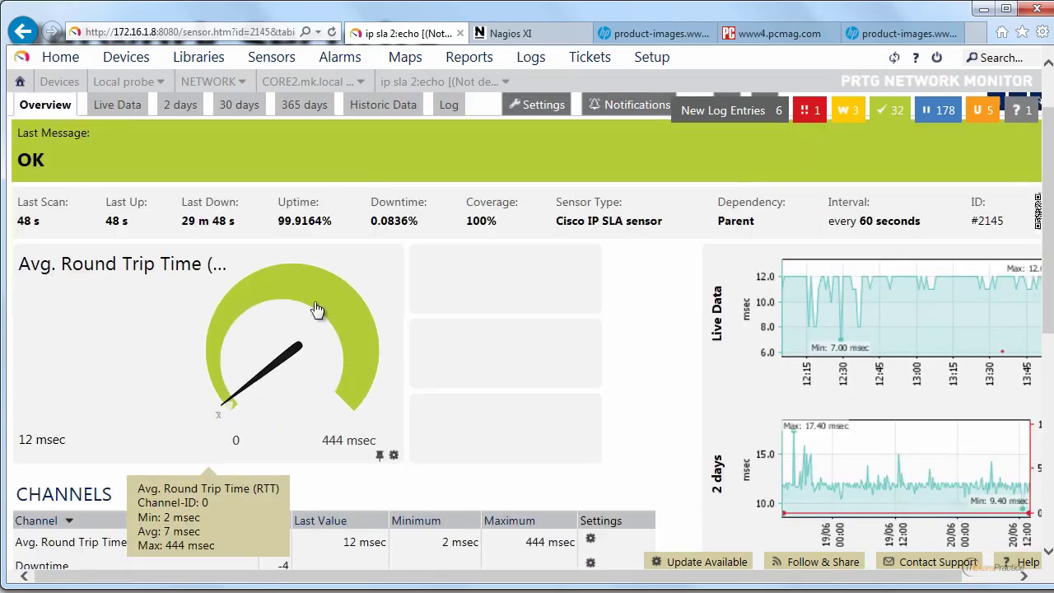
left_click(118, 104)
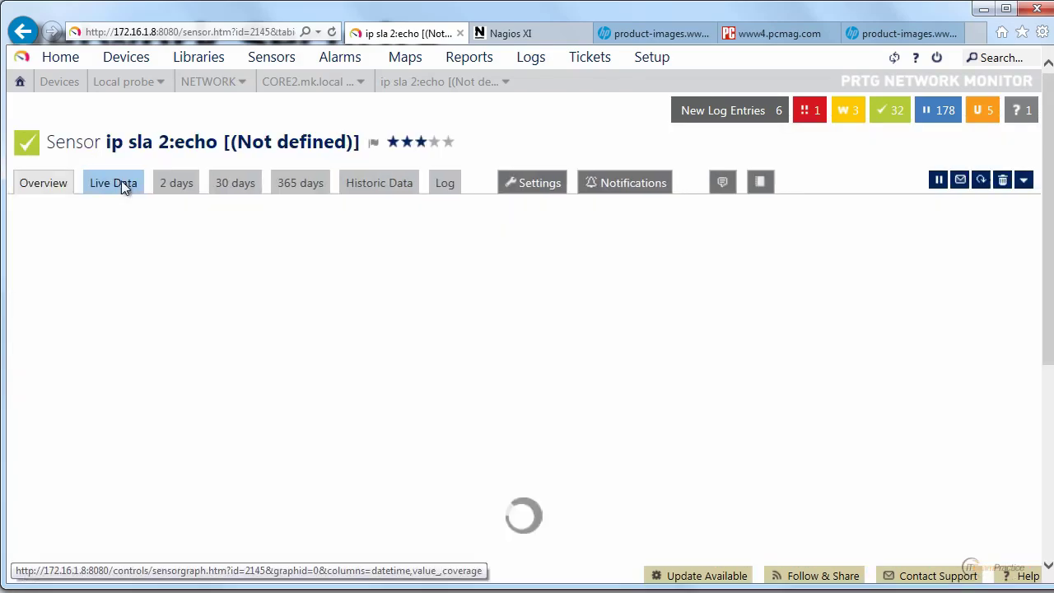
scroll(310, 288, "down", 1)
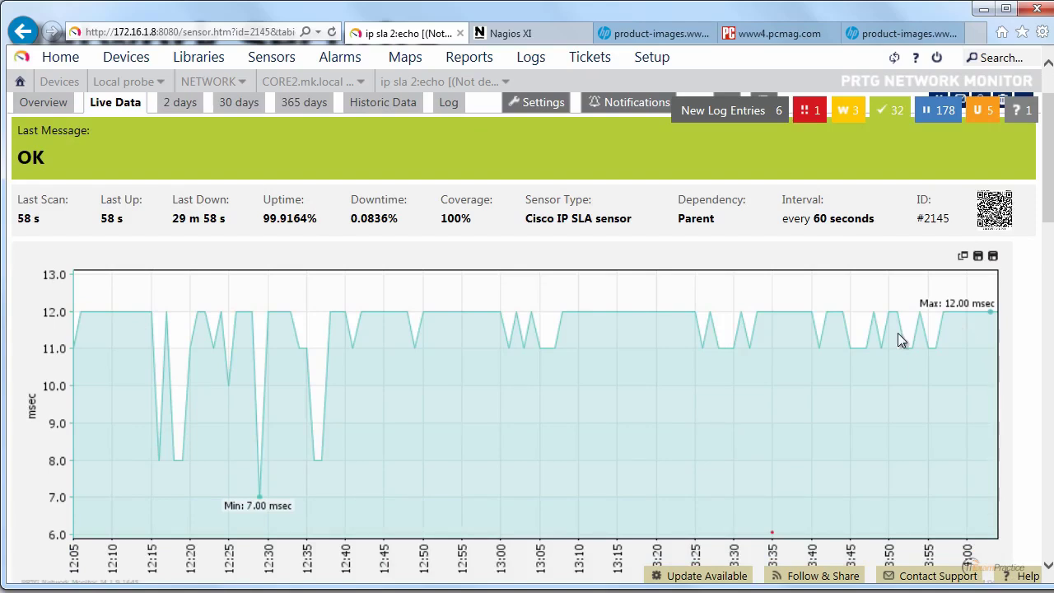
scroll(724, 304, "up", 2)
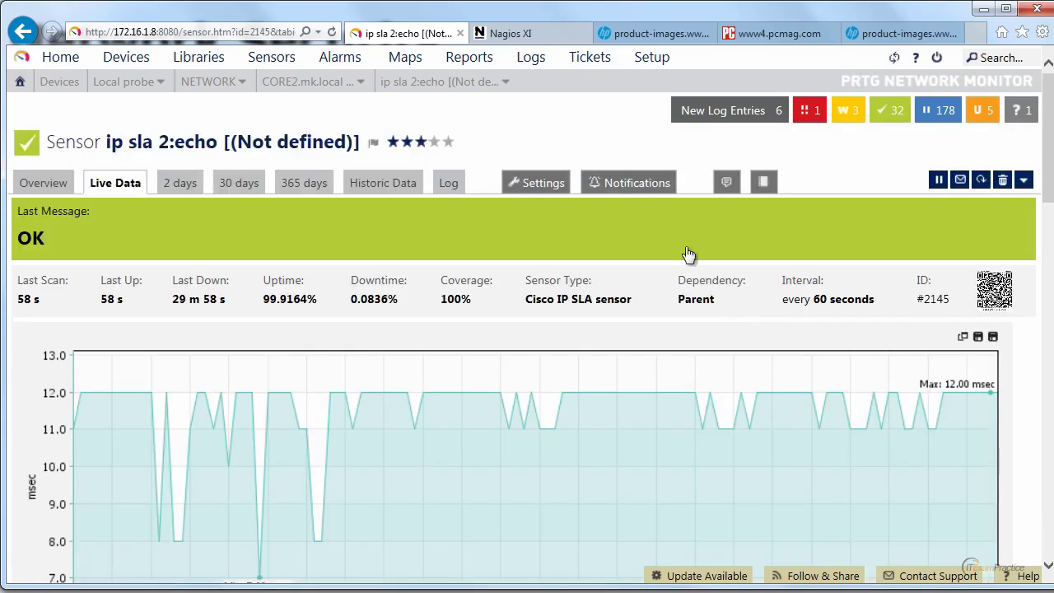
Step: Show ip sla 2:echo's notification triggers and highlight the RTT above 25 for 300 seconds condition
left_click(634, 184)
scroll(495, 301, "down", 2)
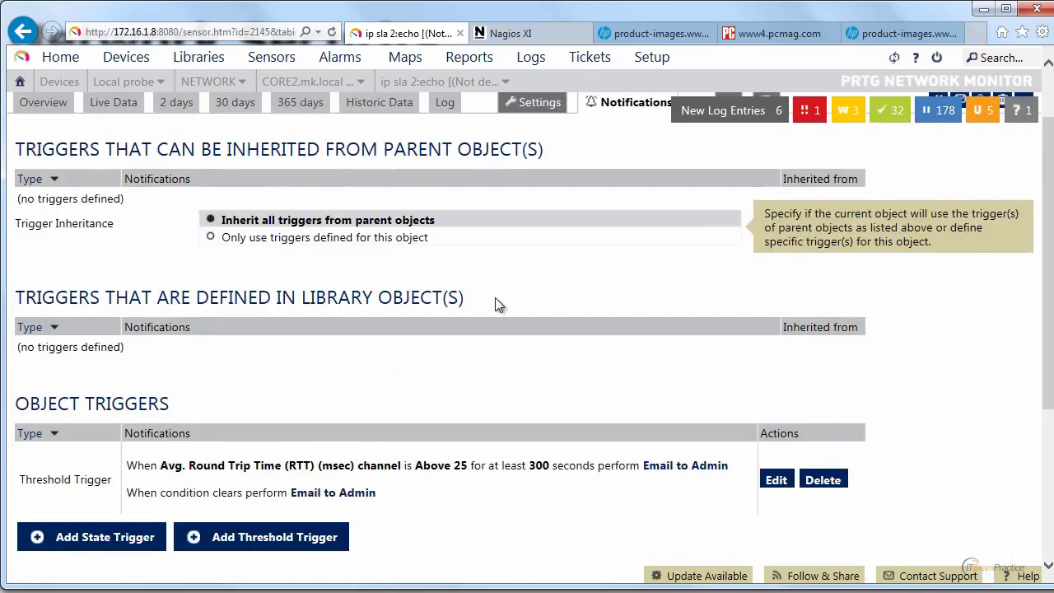
scroll(495, 303, "down", 2)
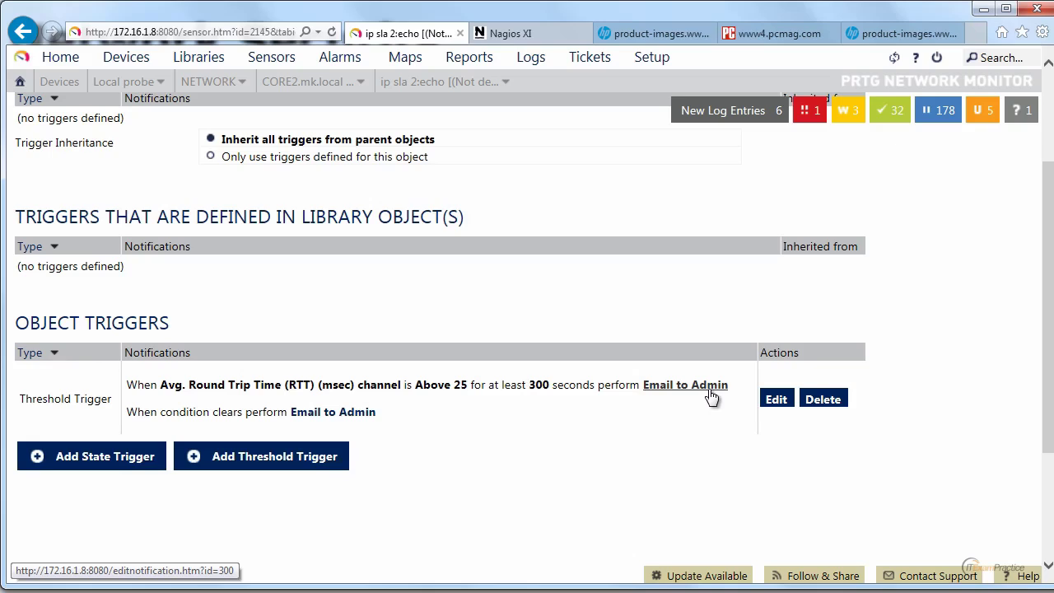
left_click_drag(288, 411, 183, 408)
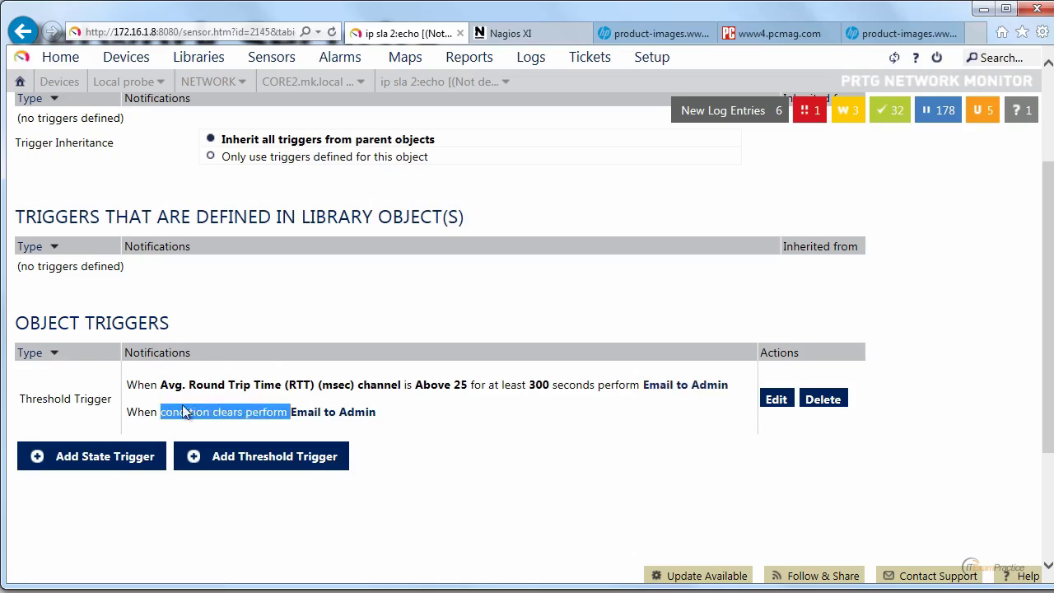
left_click(423, 415)
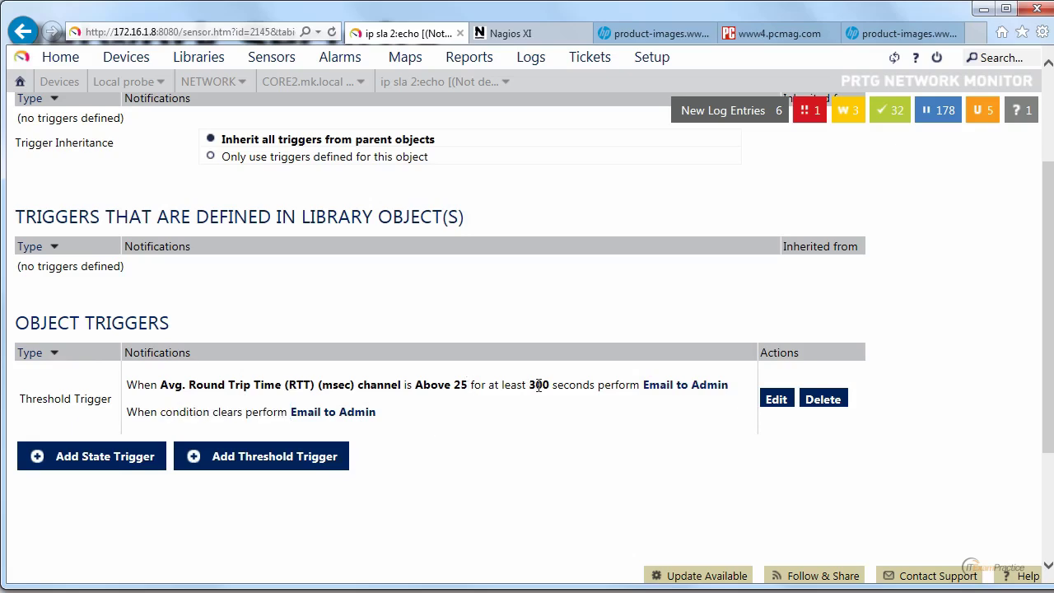
left_click_drag(558, 381, 470, 390)
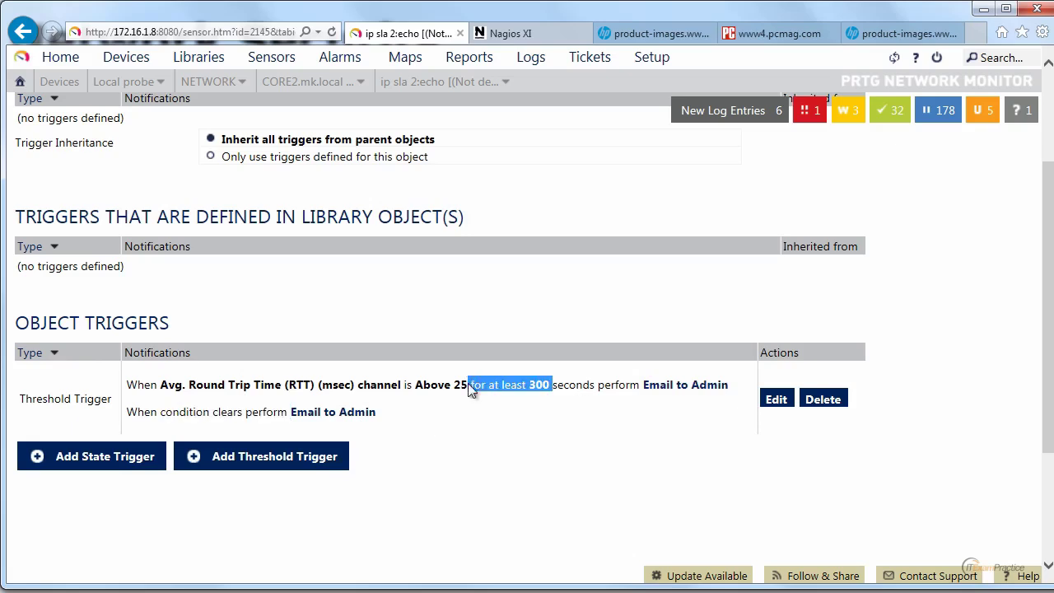
left_click(473, 463)
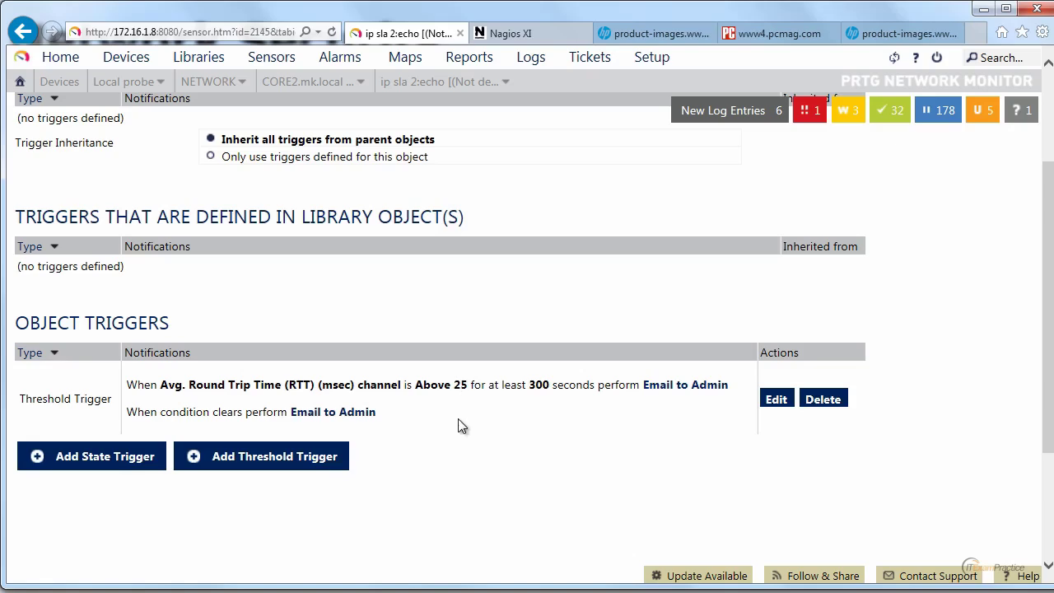
scroll(458, 418, "up", 2)
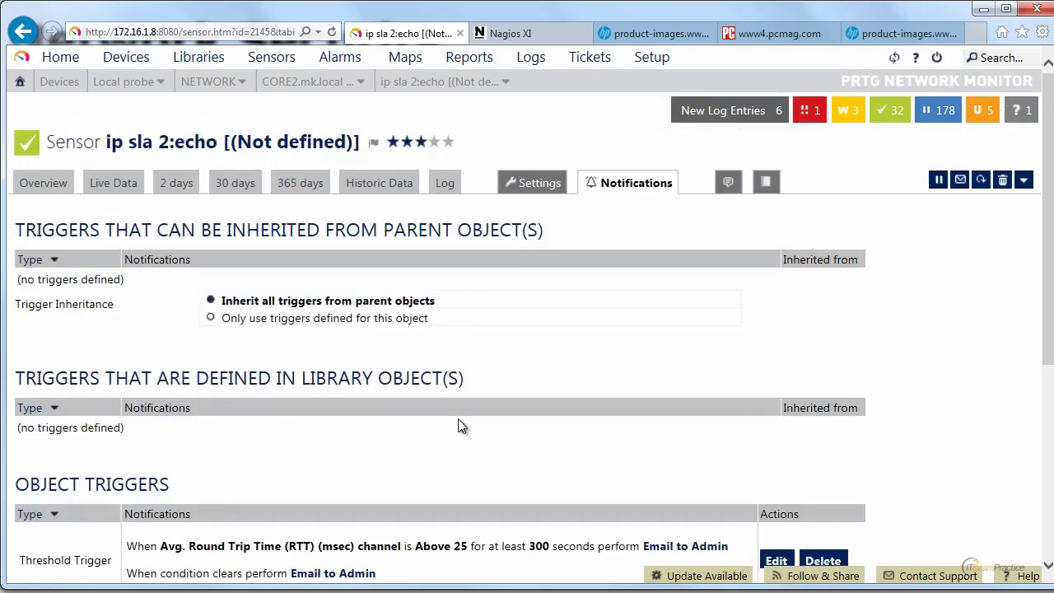
Step: Return to the sensor and view its 30-day round-trip chart
left_click(22, 33)
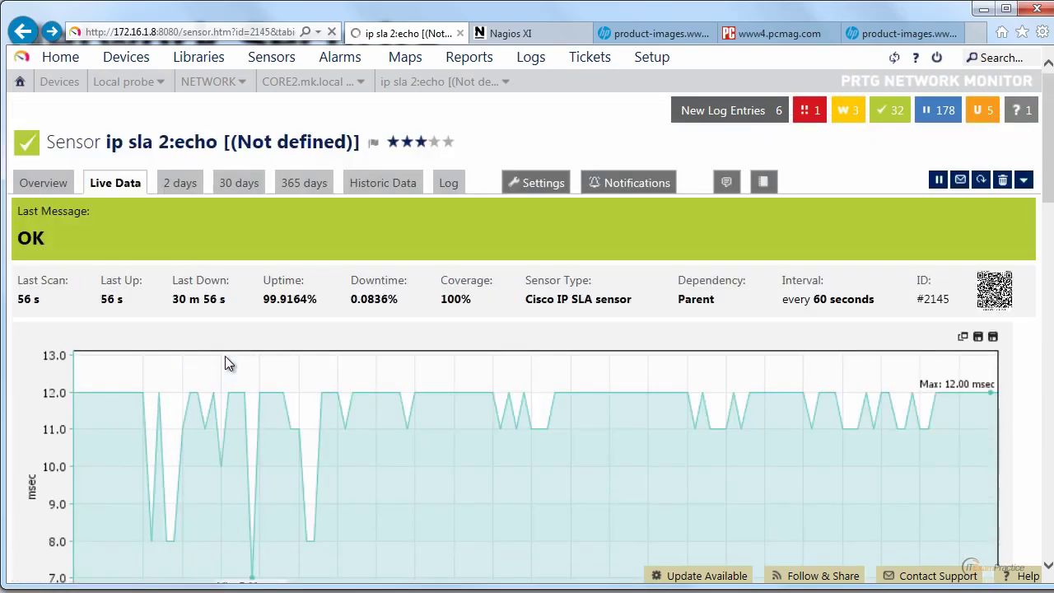
left_click(232, 185)
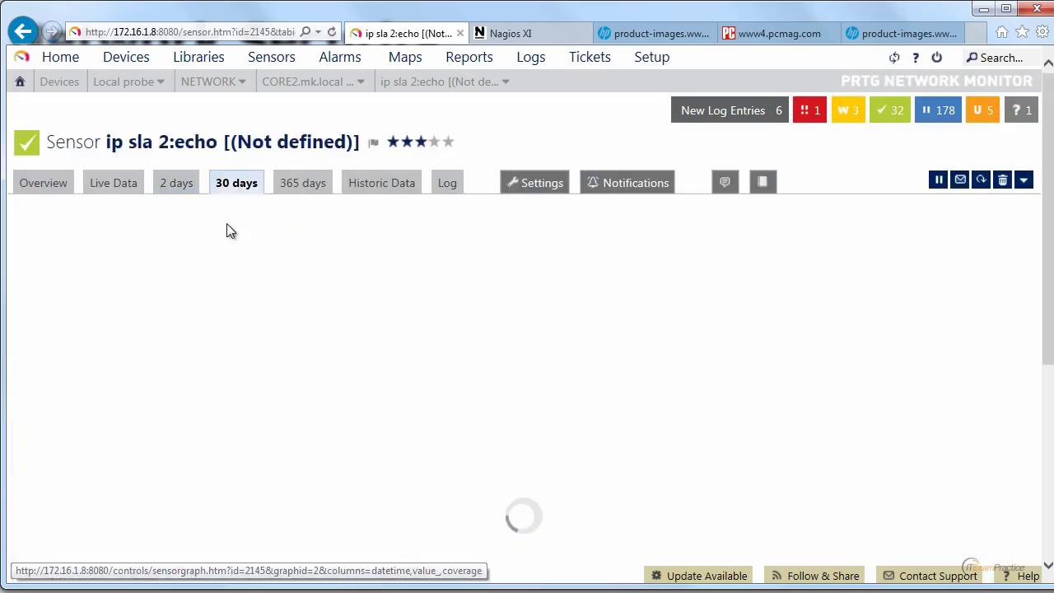
scroll(301, 431, "down", 2)
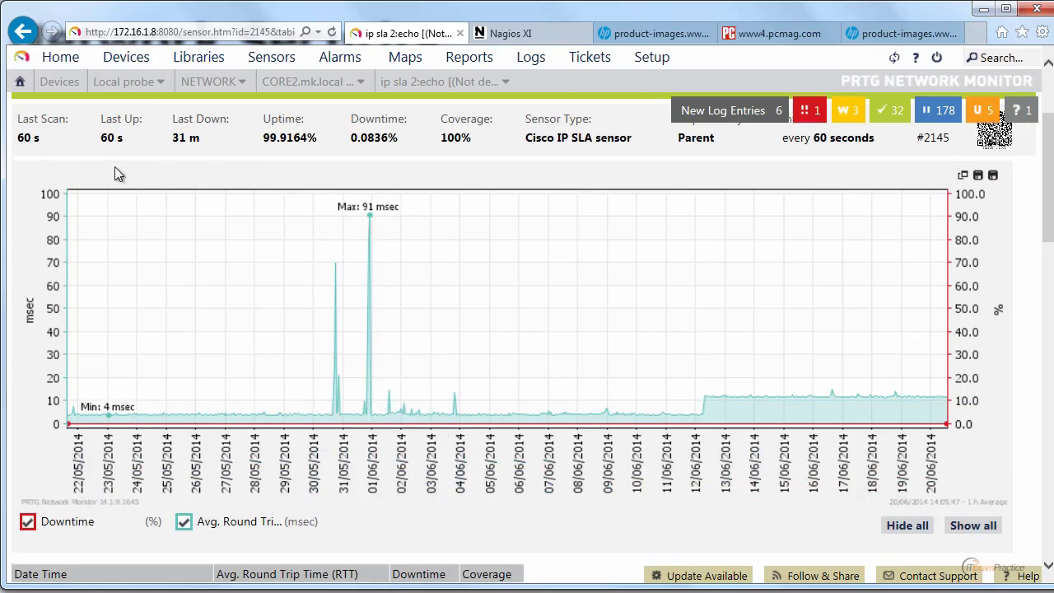
scroll(114, 166, "up", 2)
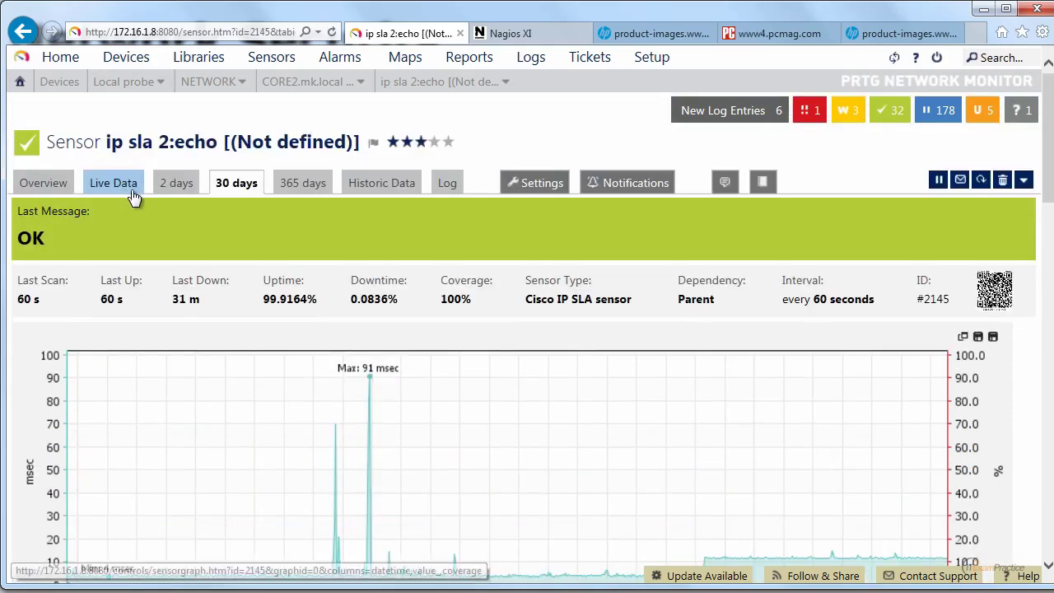
Step: Review the notification triggers, showing only the RTT-above-25 object threshold trigger
left_click(639, 184)
scroll(513, 429, "down", 2)
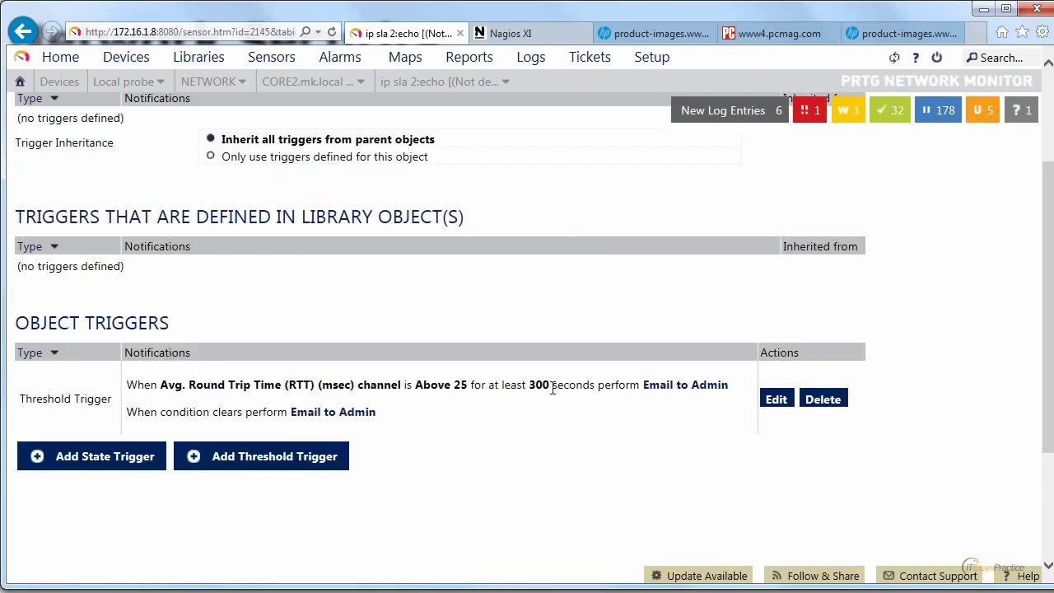
scroll(549, 388, "up", 2)
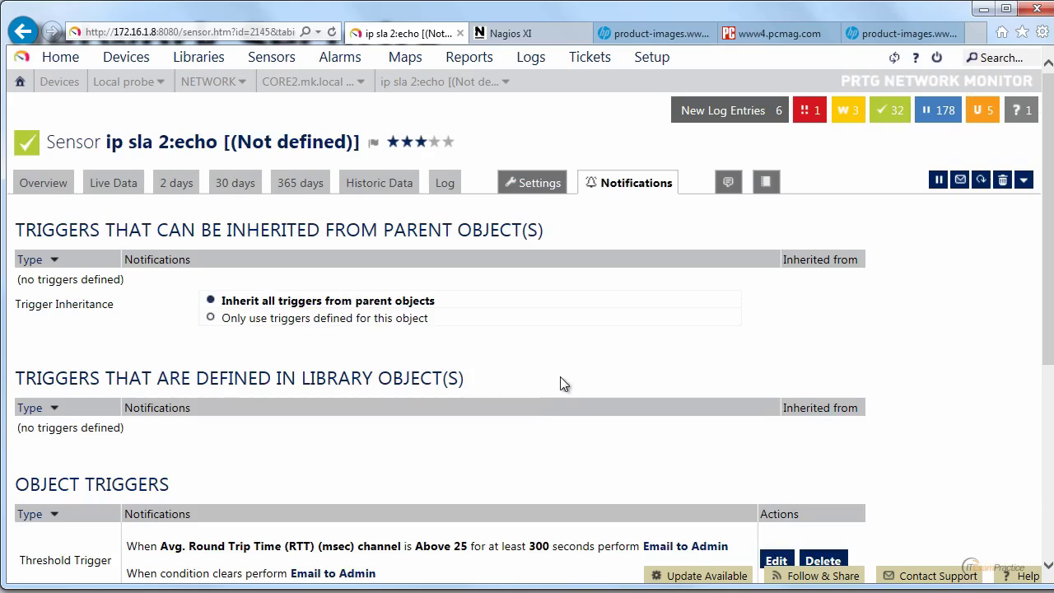
left_click(550, 186)
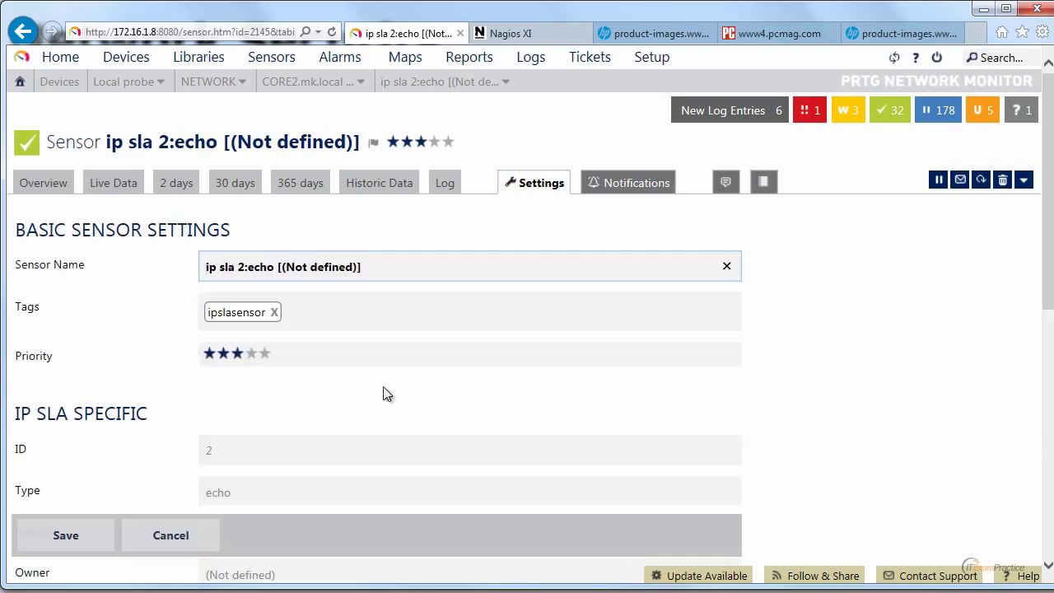
scroll(382, 394, "down", 4)
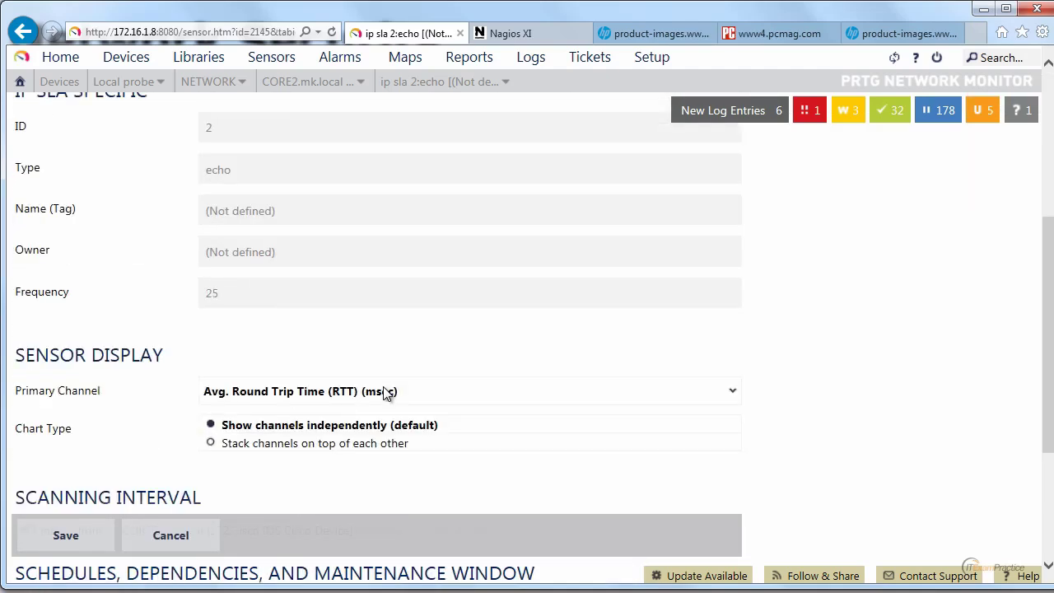
mouse_move(220, 296)
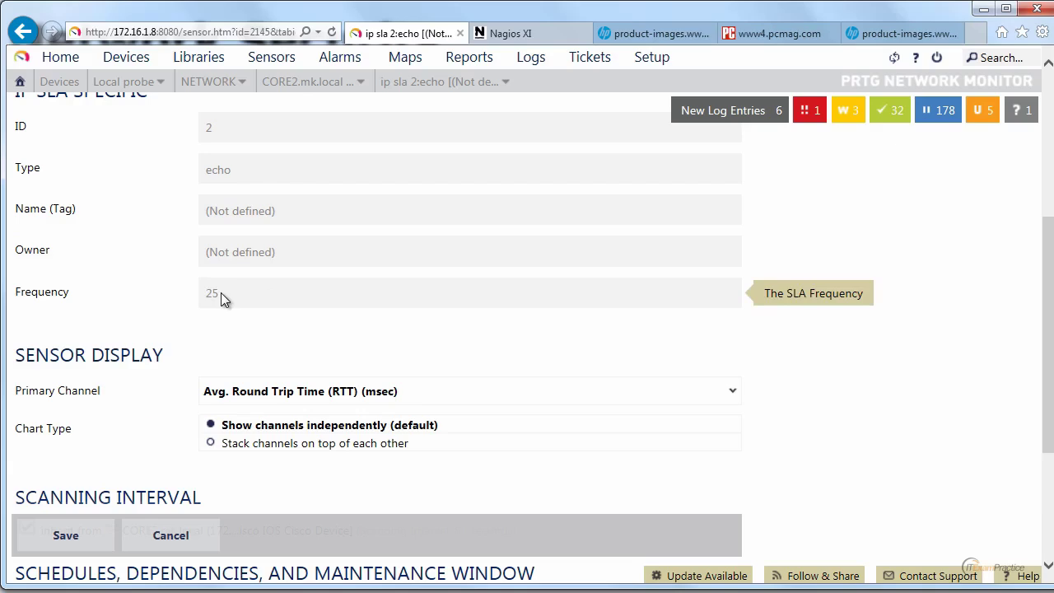
scroll(243, 357, "down", 2)
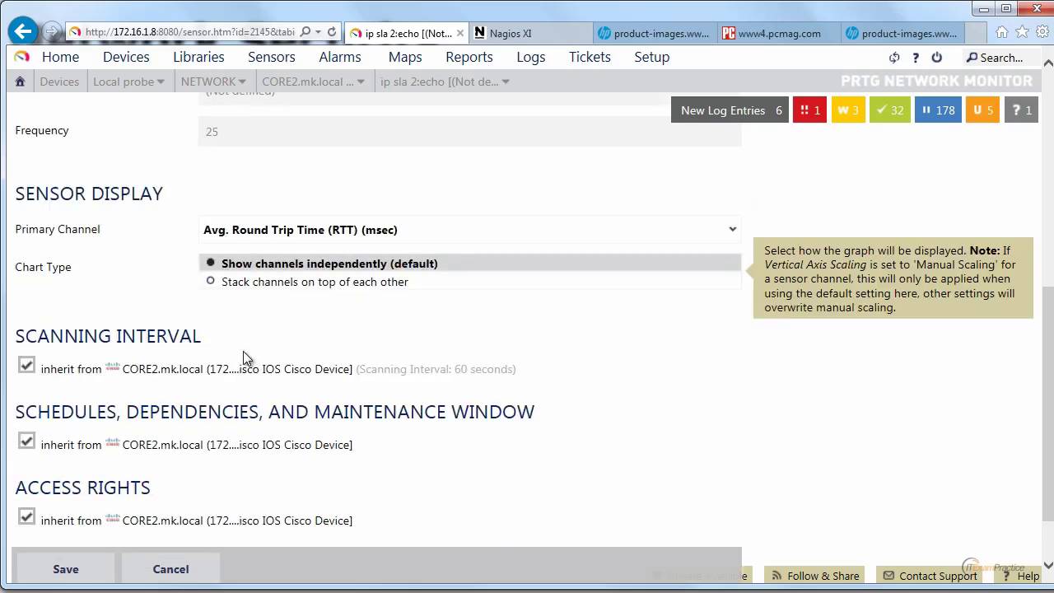
scroll(243, 356, "up", 3)
mouse_move(231, 372)
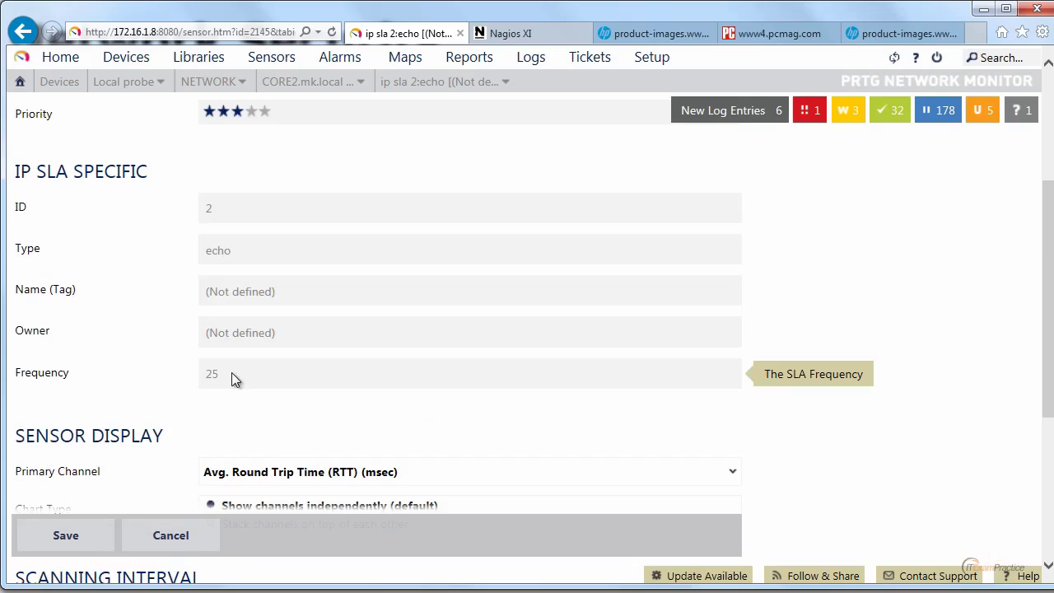
scroll(232, 372, "up", 3)
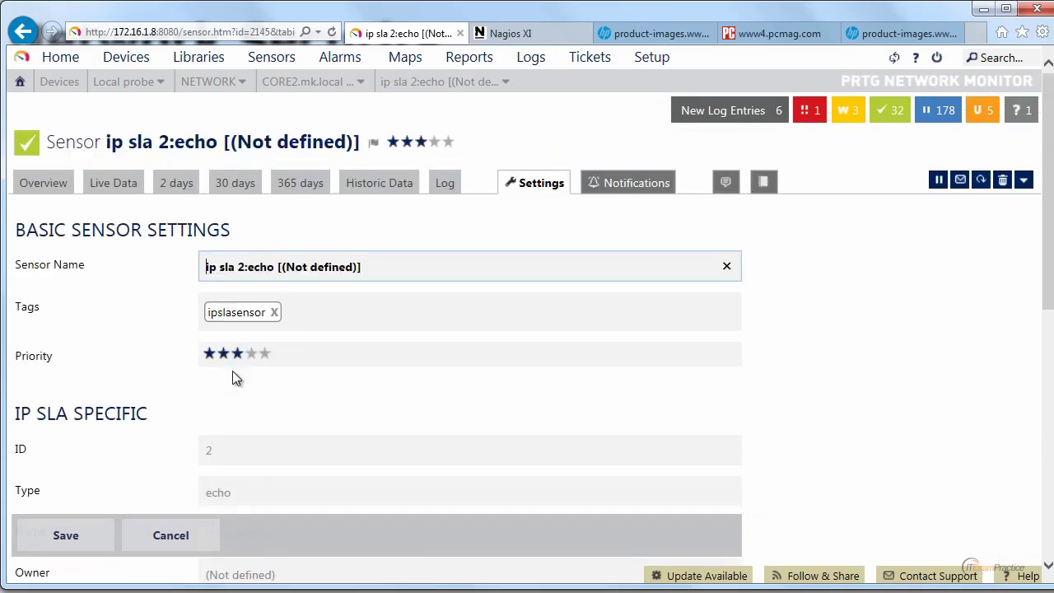
Step: Review the threshold trigger on the ip sla 2:echo sensor's notification triggers
left_click(634, 183)
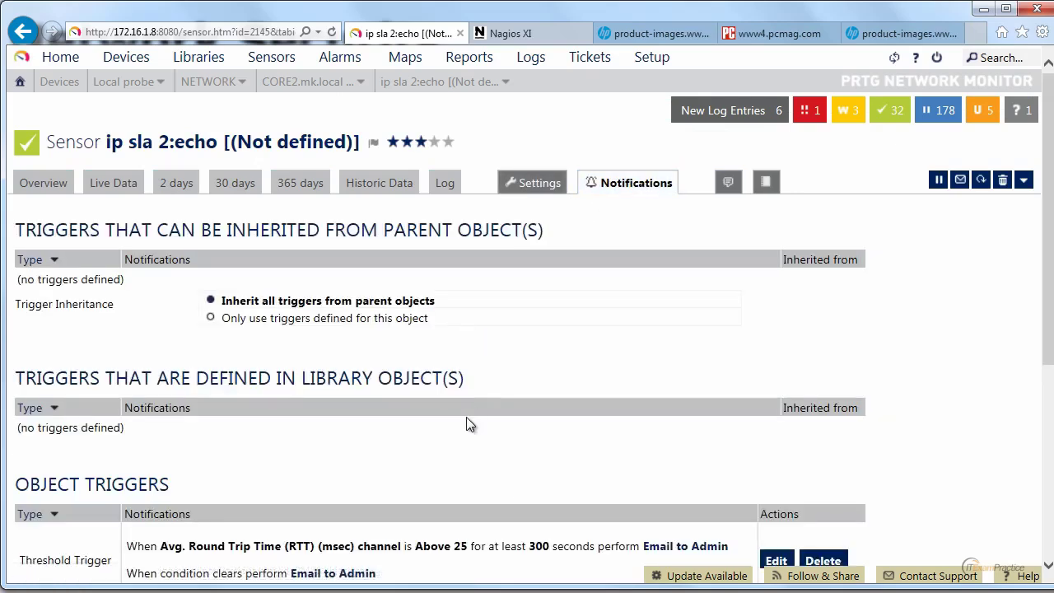
scroll(466, 425, "down", 2)
left_click_drag(550, 384, 527, 384)
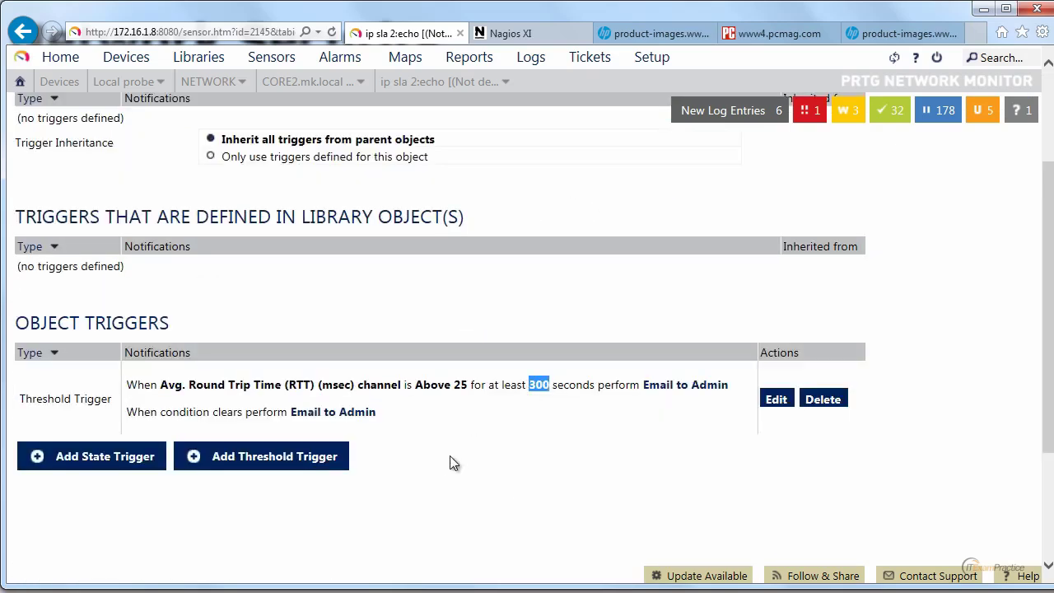
scroll(447, 464, "up", 2)
scroll(444, 467, "down", 1)
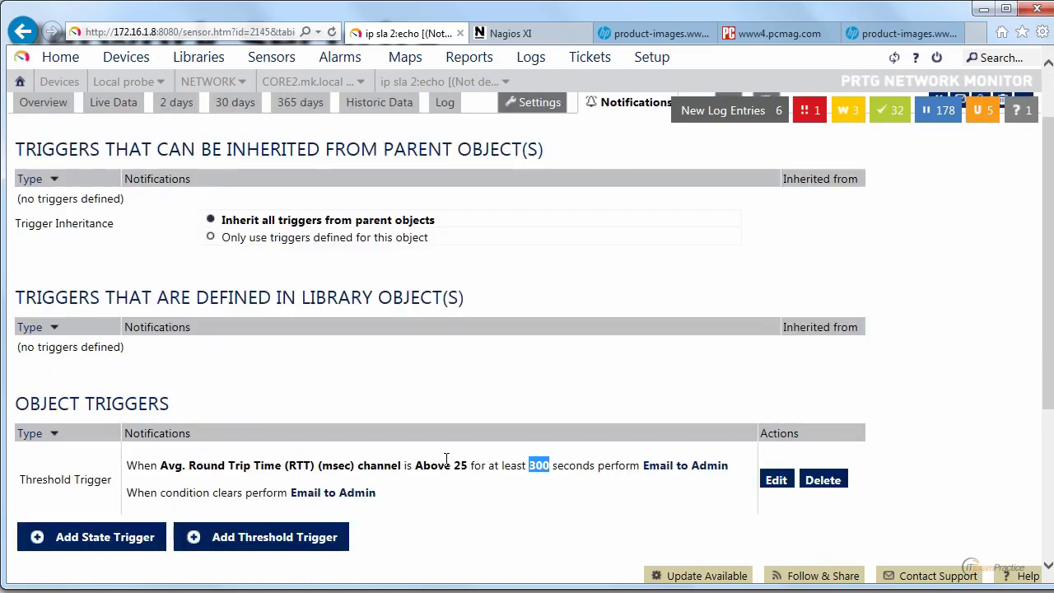
scroll(461, 512, "up", 1)
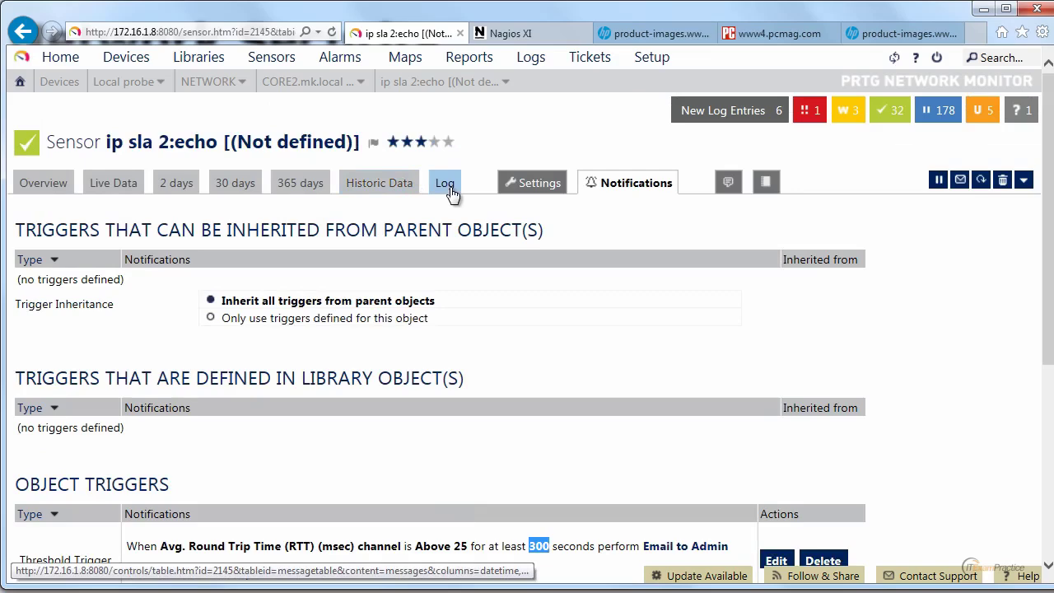
Step: Scroll through the sensor's Settings, then go back to its Overview page
left_click(536, 192)
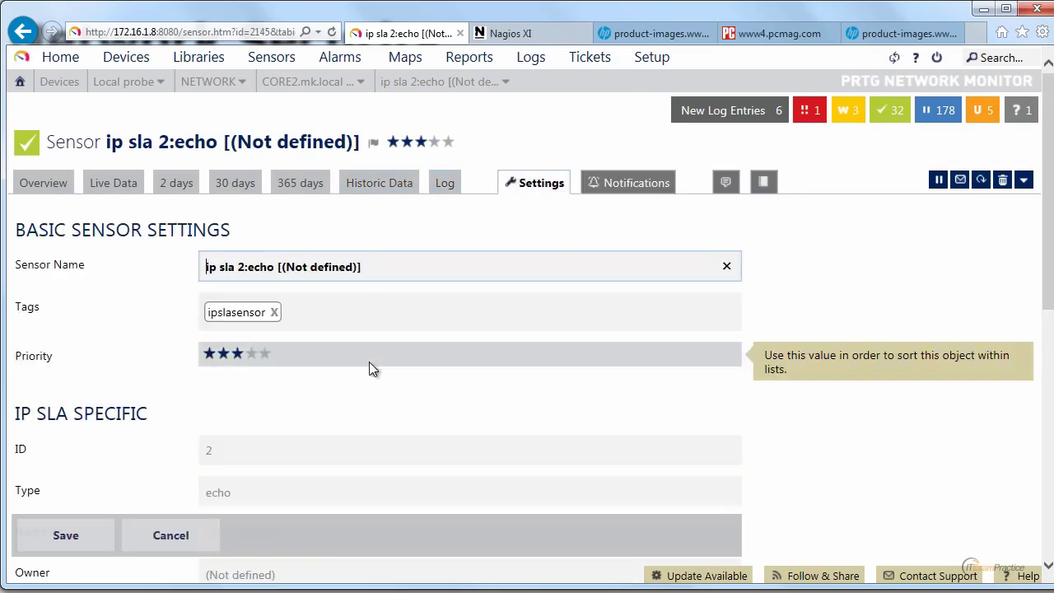
scroll(371, 368, "down", 2)
scroll(367, 362, "down", 1)
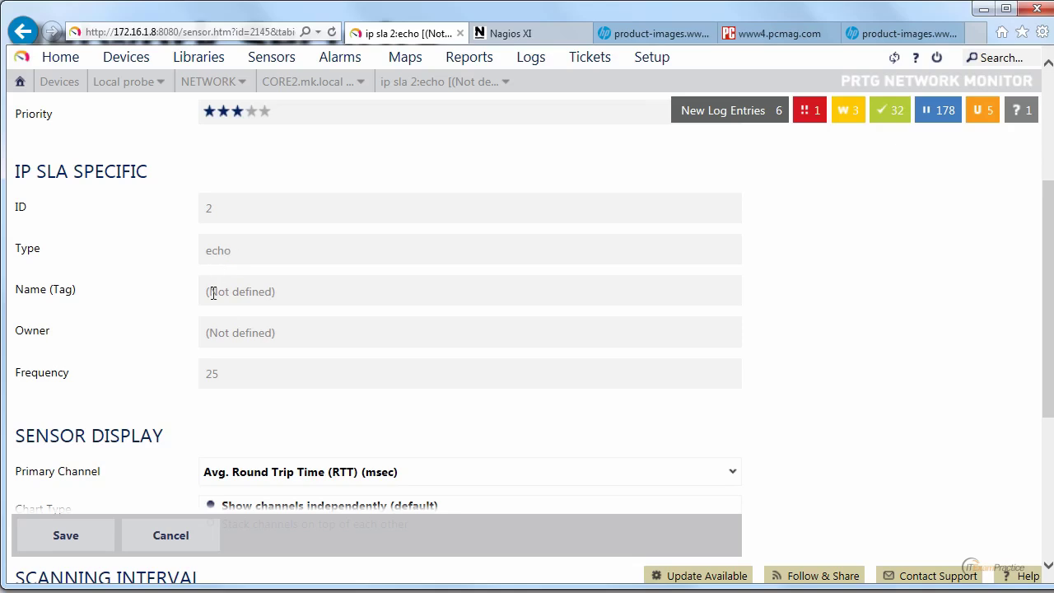
scroll(205, 318, "down", 3)
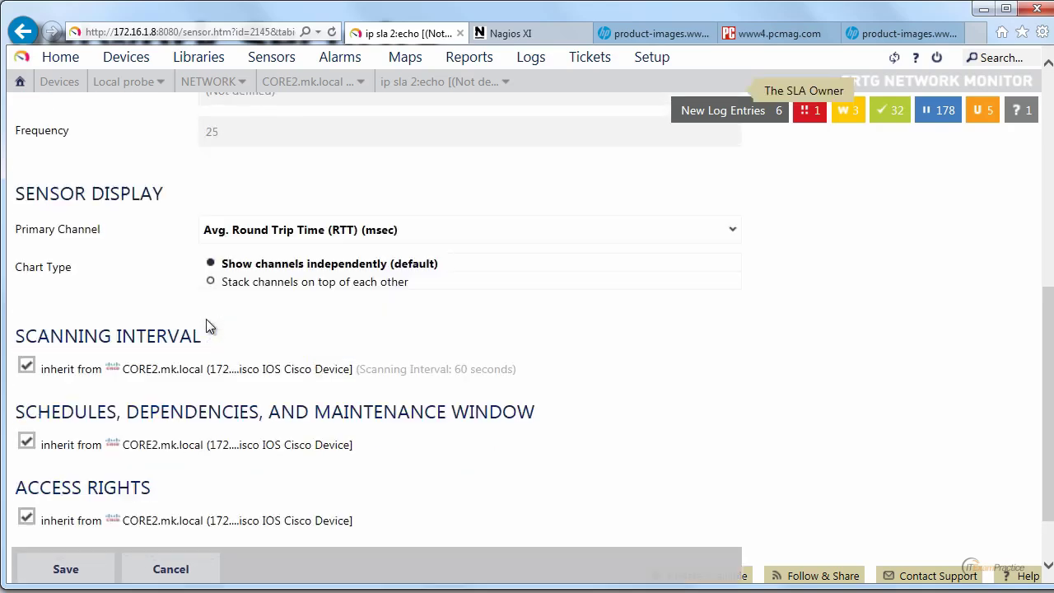
scroll(208, 327, "down", 1)
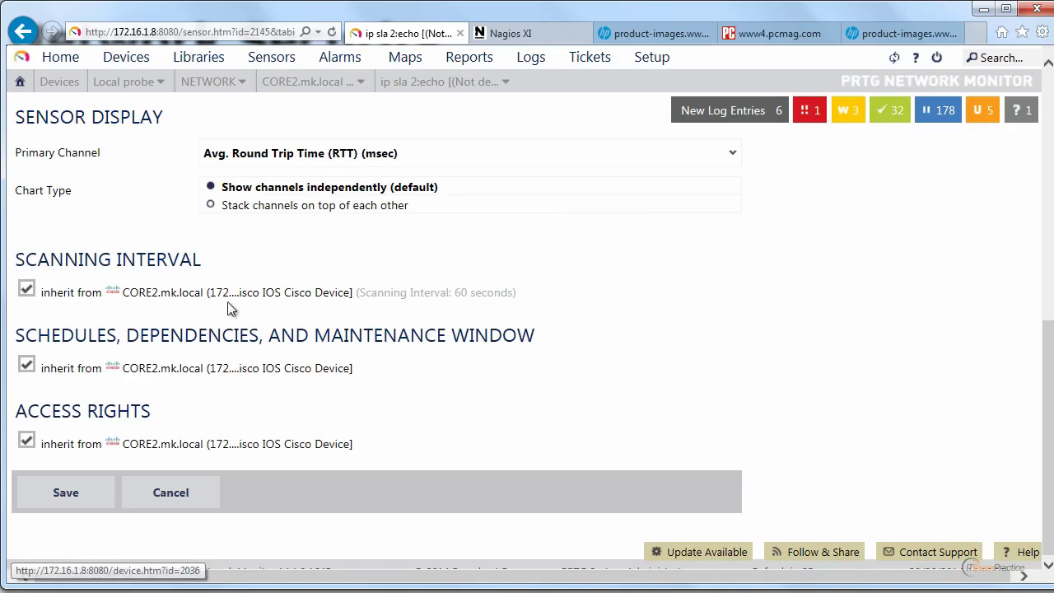
scroll(234, 329, "up", 5)
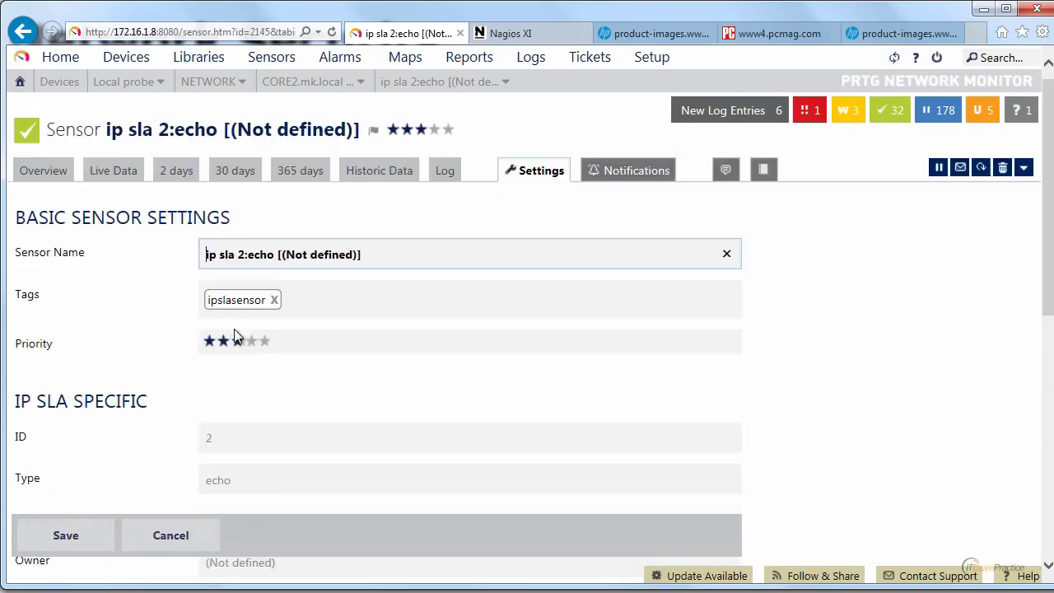
left_click(39, 185)
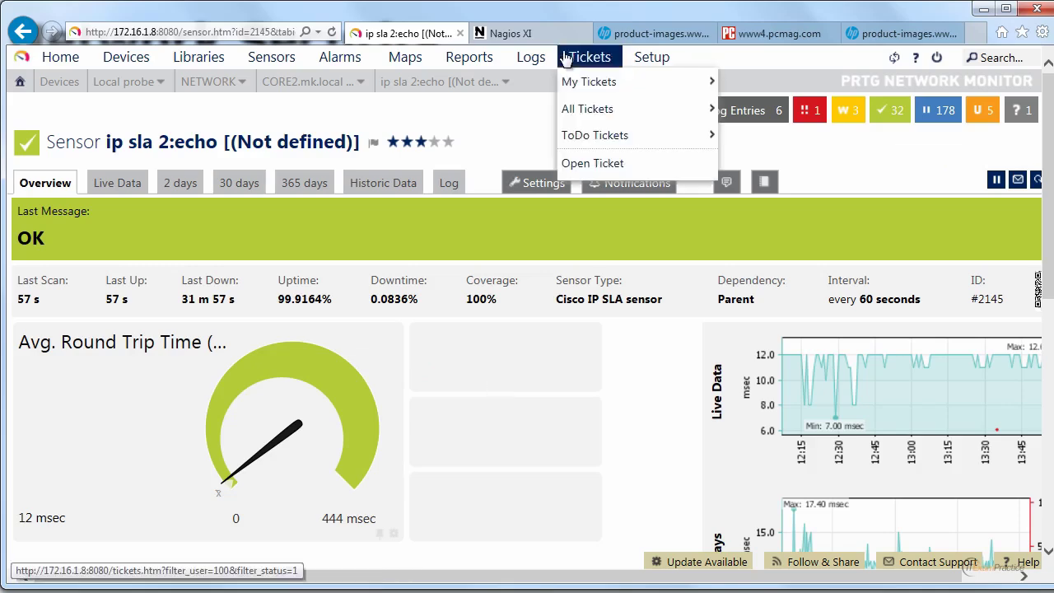
Step: Switch to the Nagios XI browser tab and open Tactical Overview from the Views menu
left_click(541, 34)
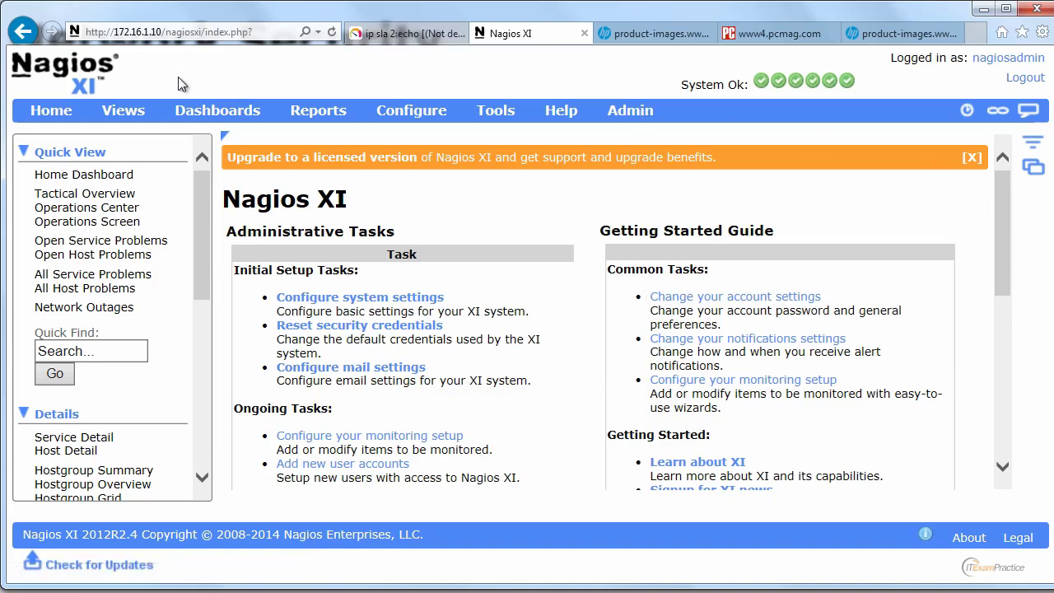
left_click(136, 112)
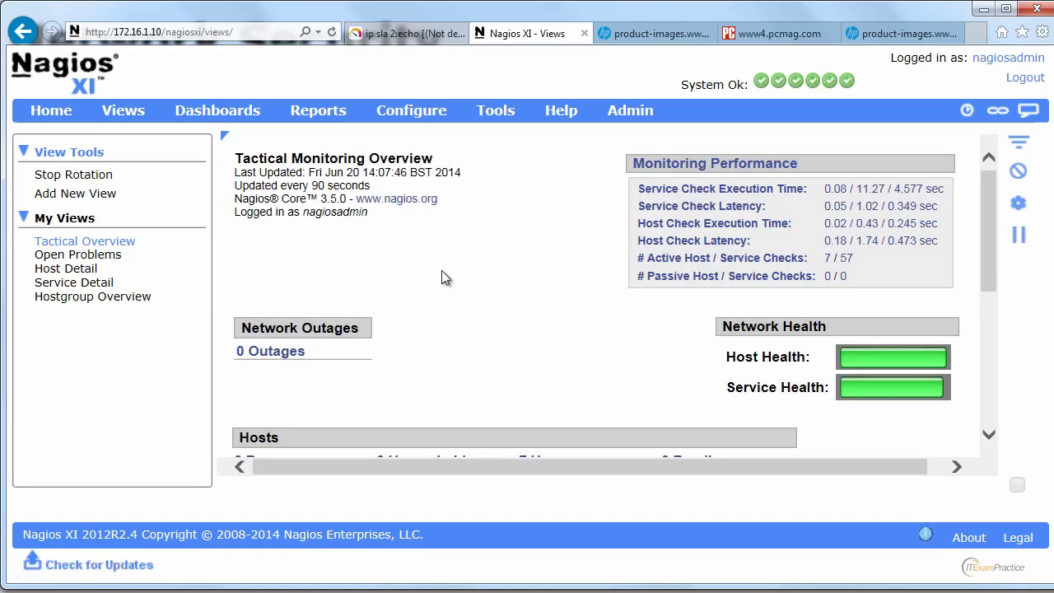
left_click(95, 285)
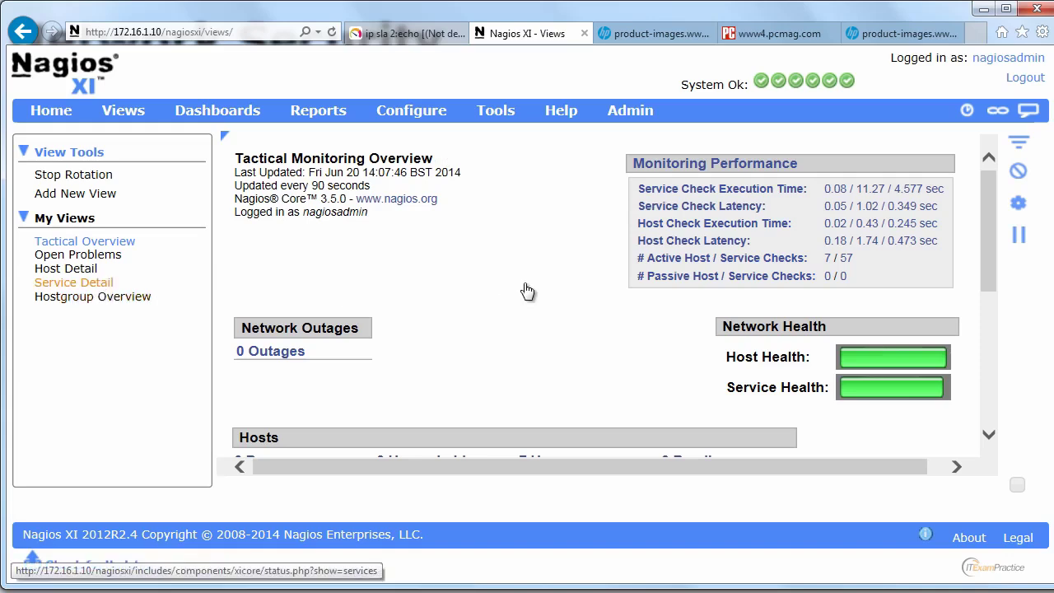
left_click(97, 286)
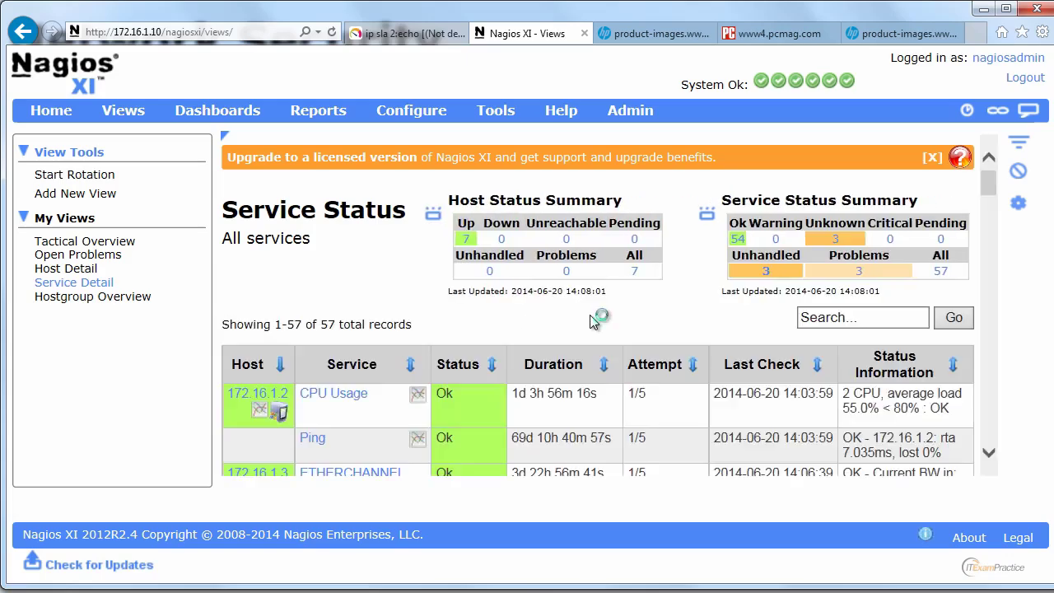
scroll(589, 320, "down", 3)
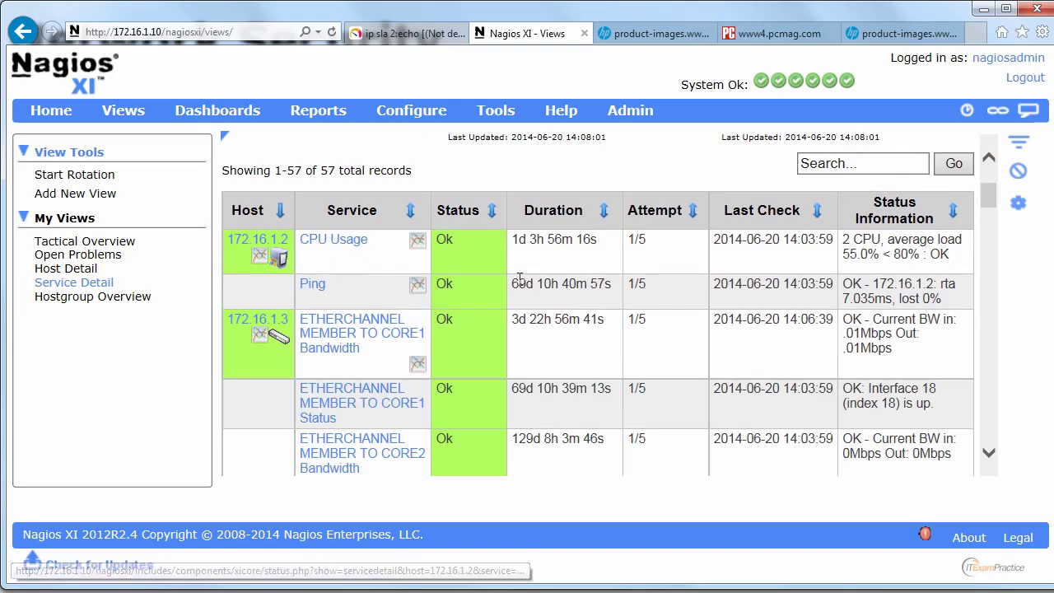
scroll(556, 287, "down", 2)
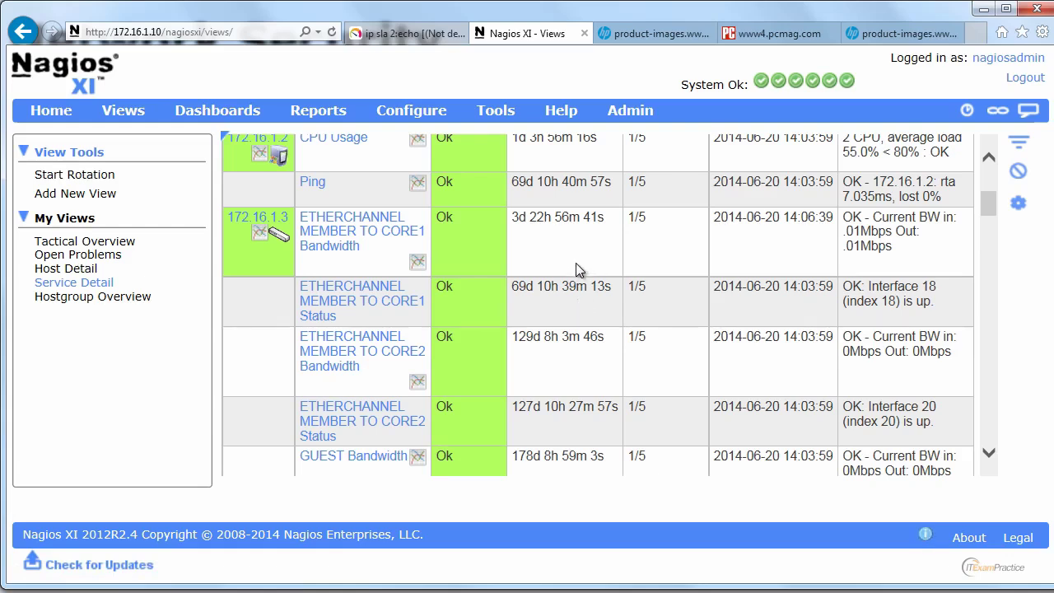
scroll(580, 270, "down", 1)
scroll(576, 268, "down", 1)
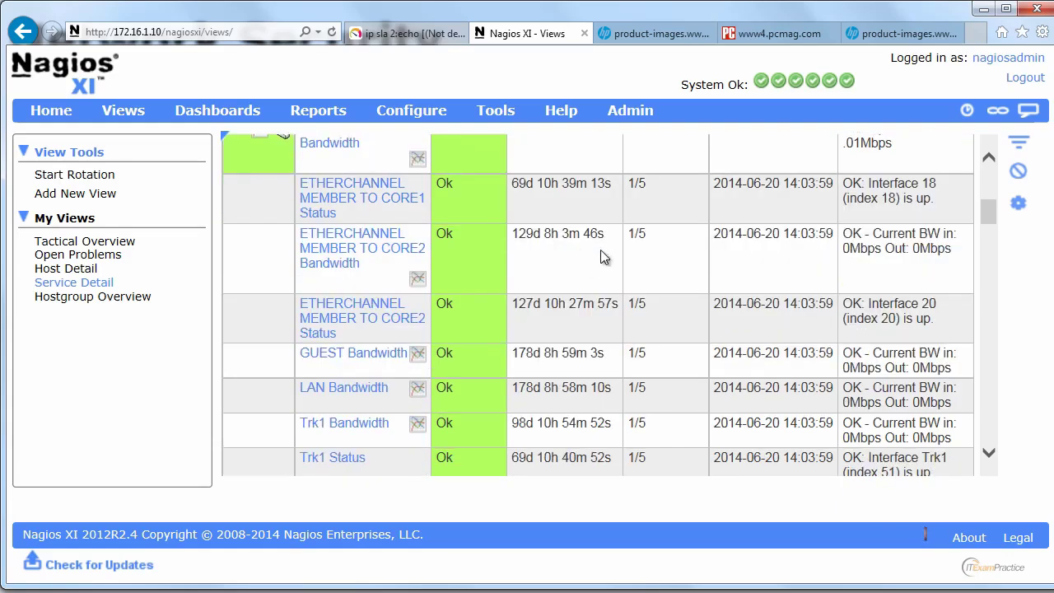
scroll(654, 336, "down", 1)
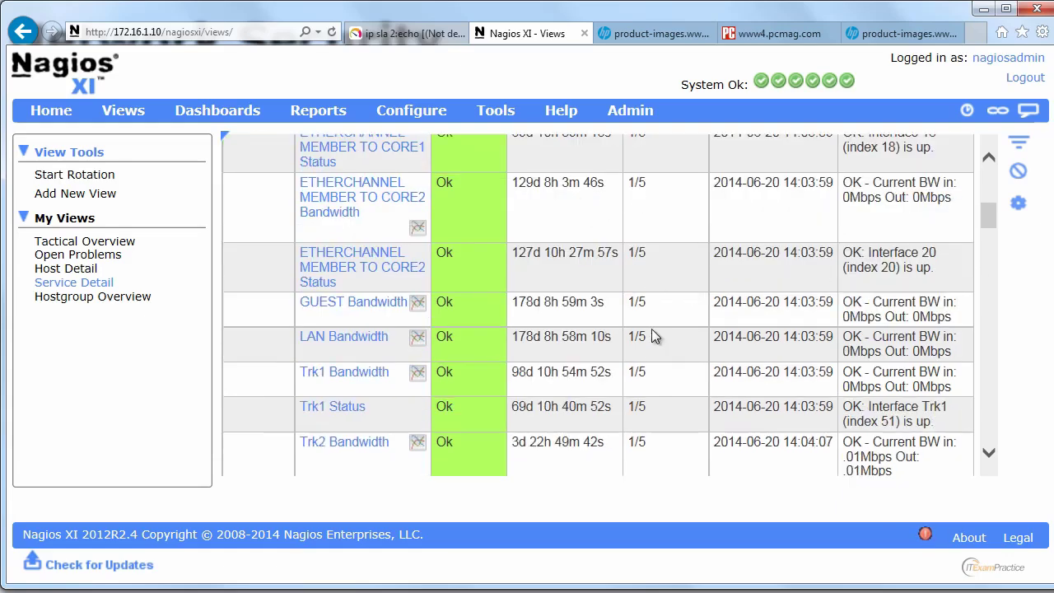
scroll(655, 333, "up", 1)
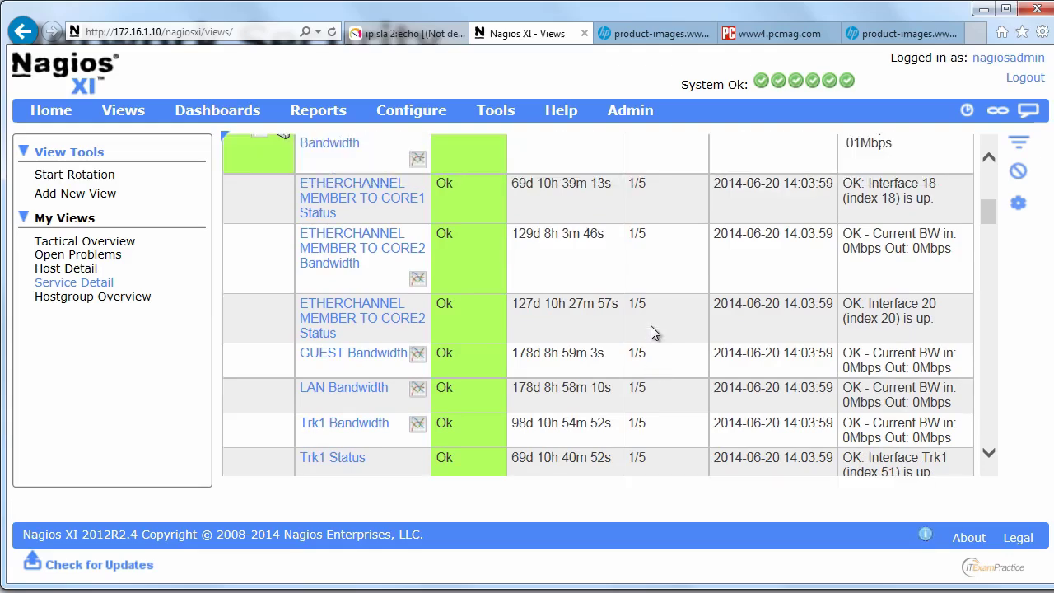
Step: Open the ETHERCHANNEL MEMBER TO CORE1 Status service details and scroll through them
left_click(368, 205)
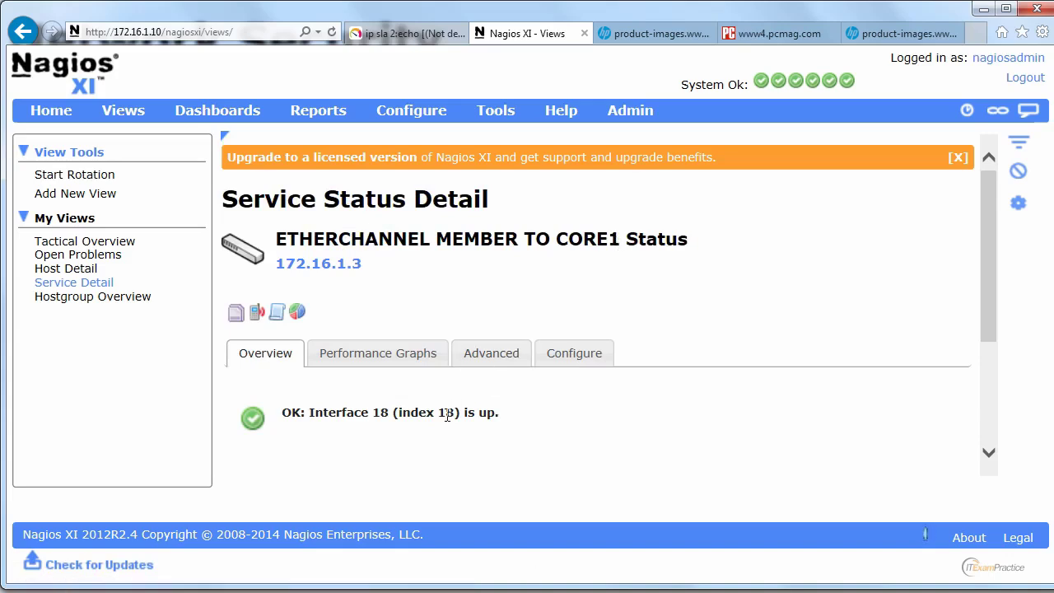
scroll(445, 414, "down", 1)
scroll(452, 394, "down", 1)
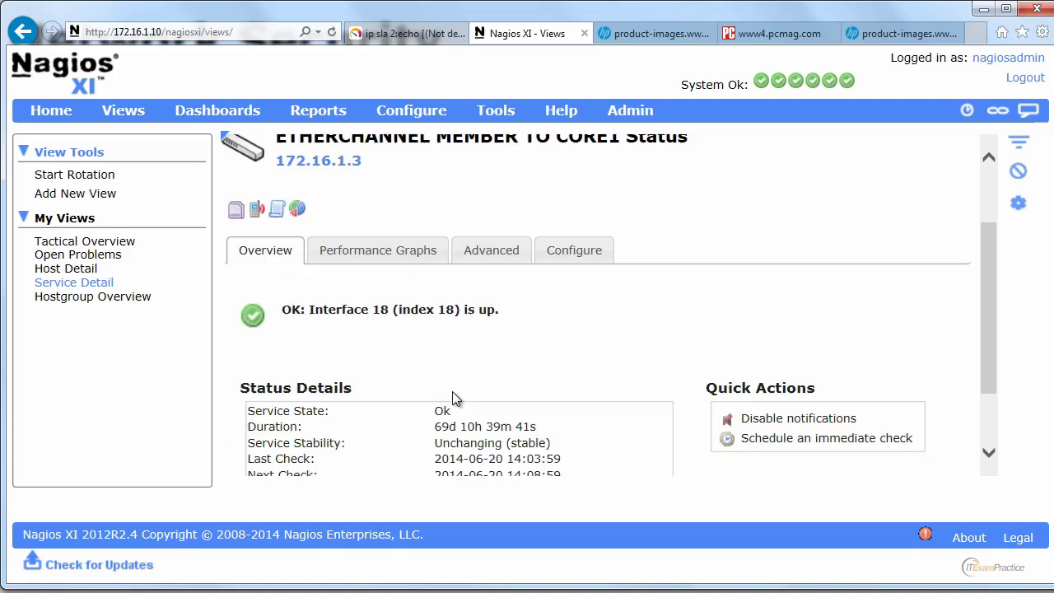
Step: Re-configure the service and inspect the community name in its check_xi_service_ifoperstatus command
left_click(577, 255)
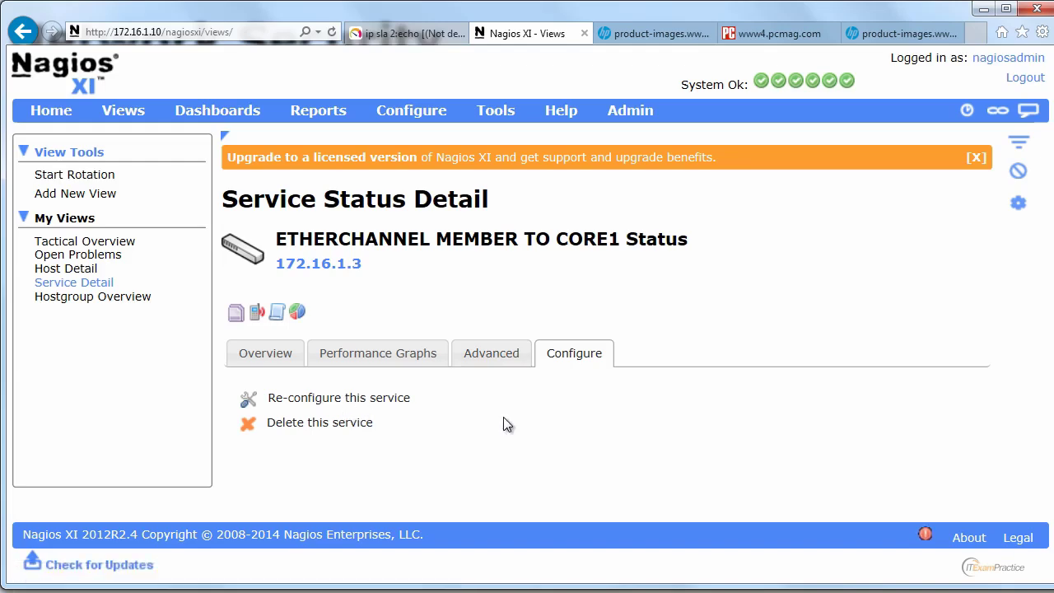
scroll(462, 413, "down", 3)
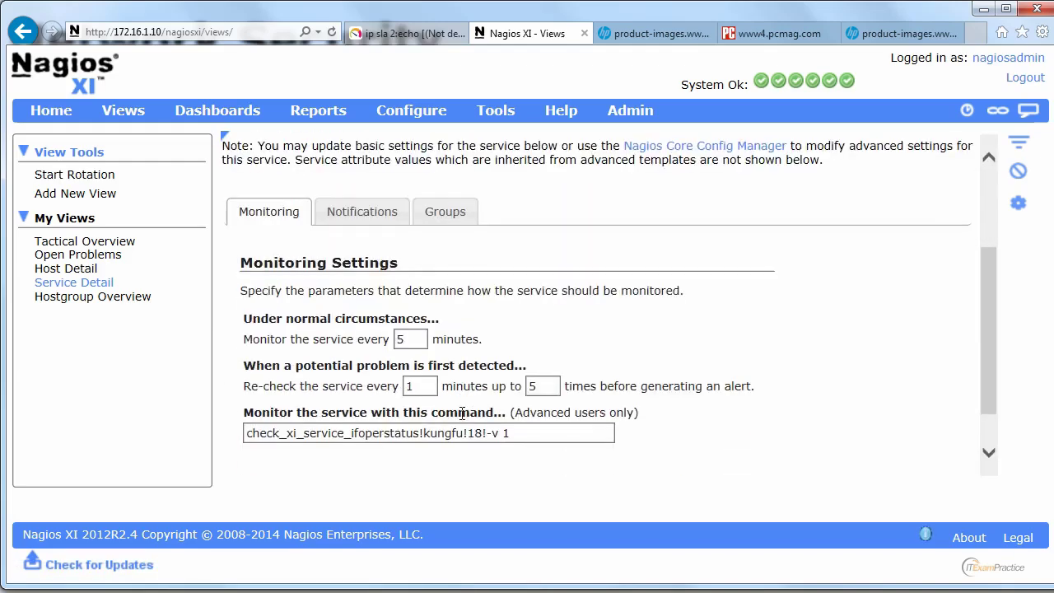
scroll(461, 413, "down", 1)
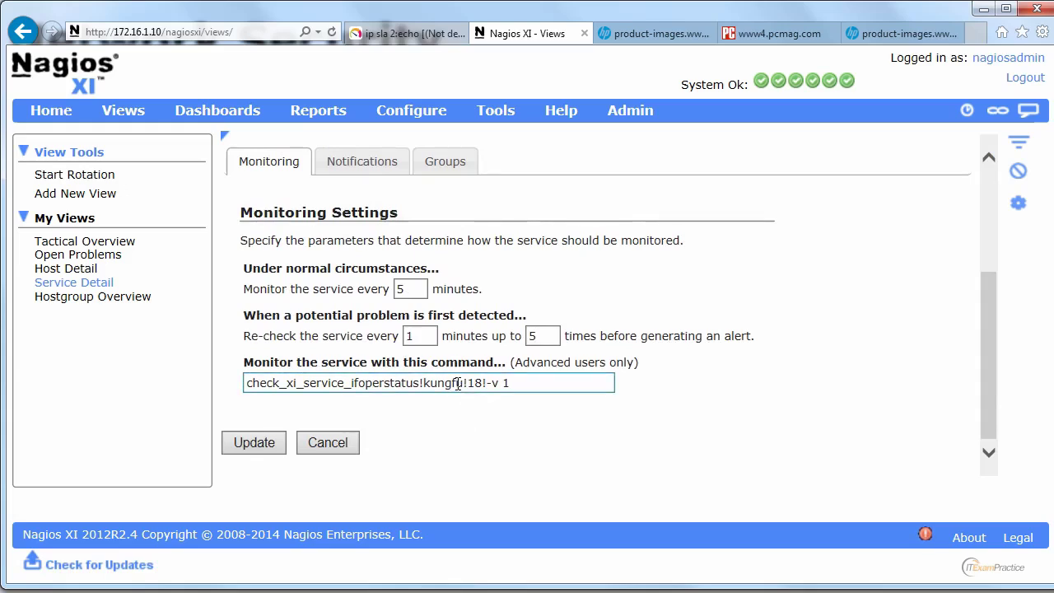
left_click_drag(462, 383, 424, 385)
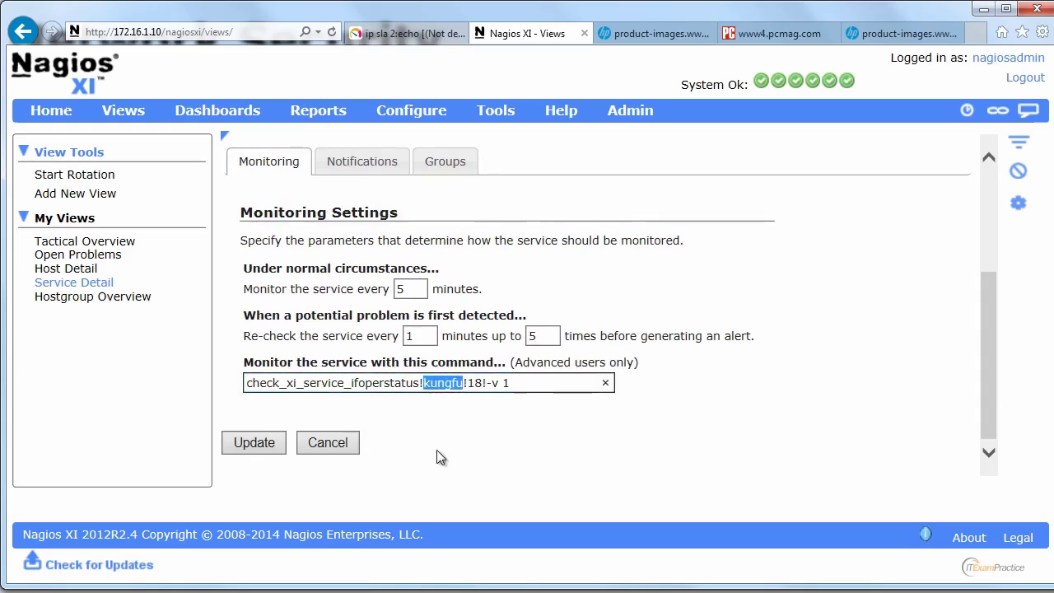
left_click(703, 394)
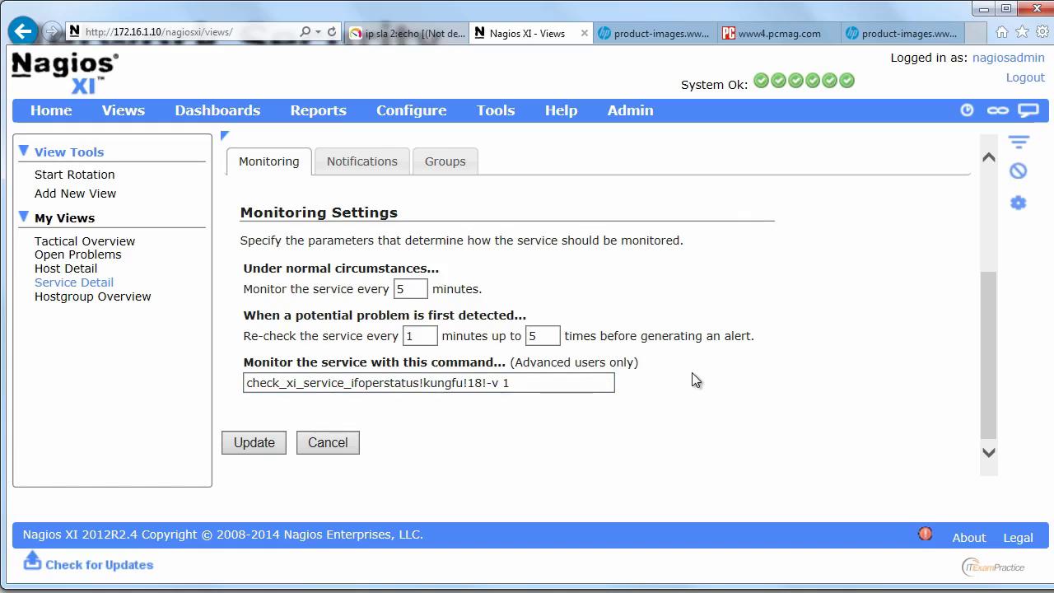
left_click(366, 162)
scroll(490, 356, "down", 1)
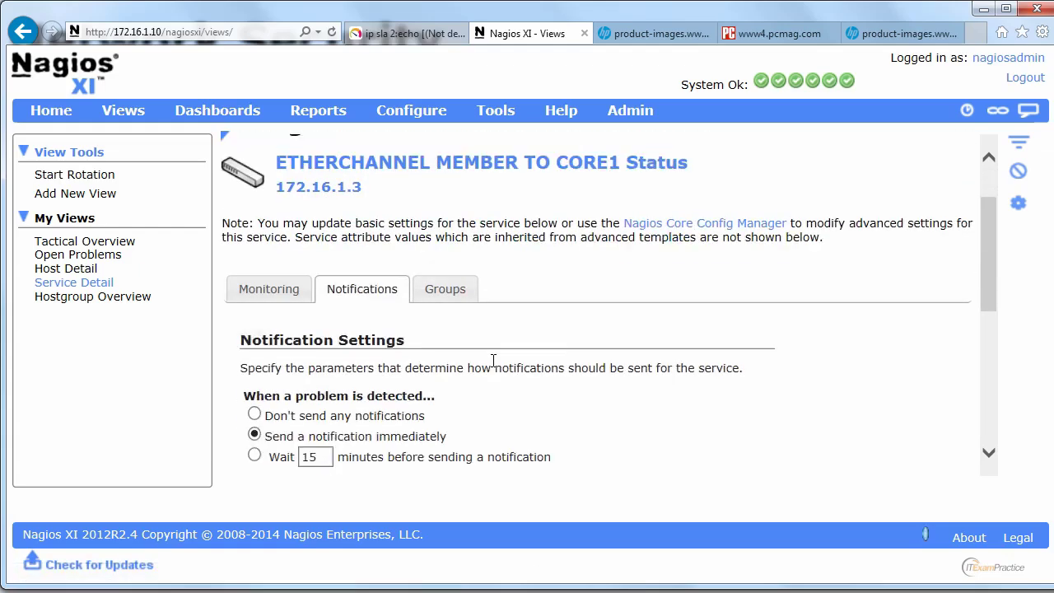
scroll(492, 361, "down", 2)
scroll(494, 364, "down", 1)
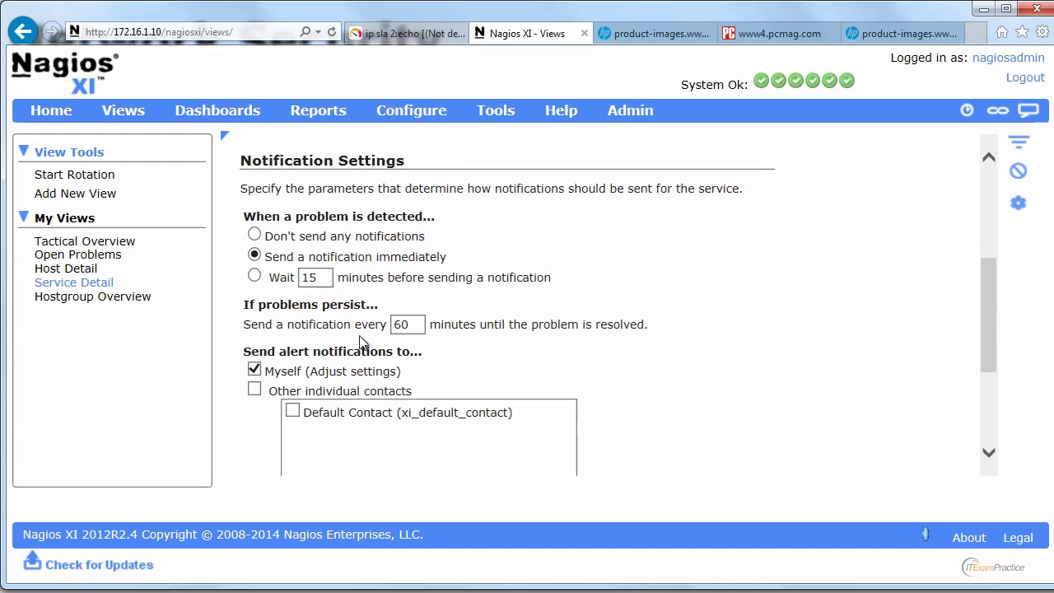
scroll(377, 241, "up", 2)
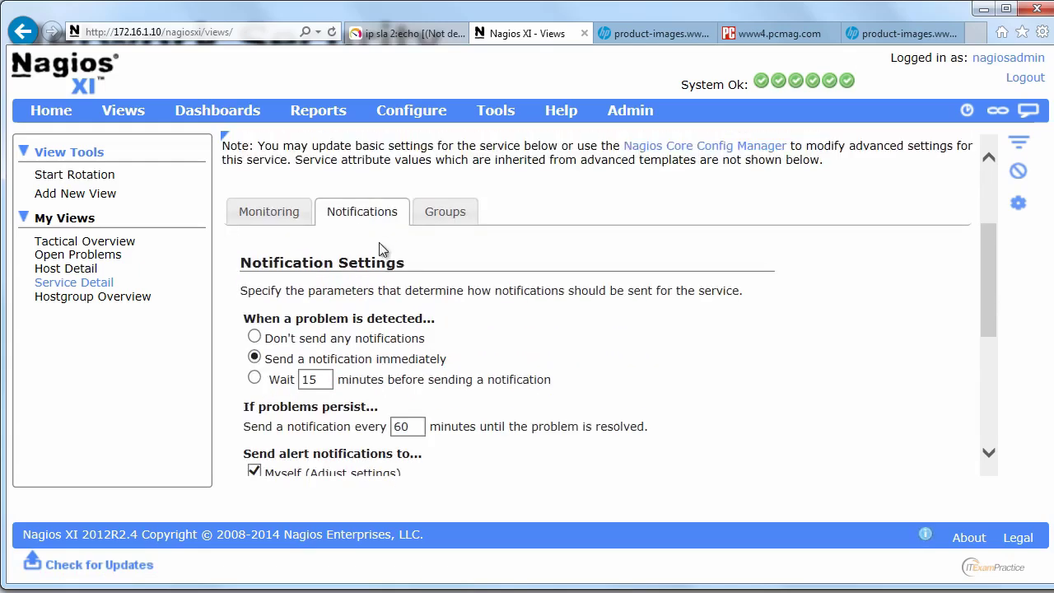
left_click(260, 215)
scroll(508, 415, "down", 1)
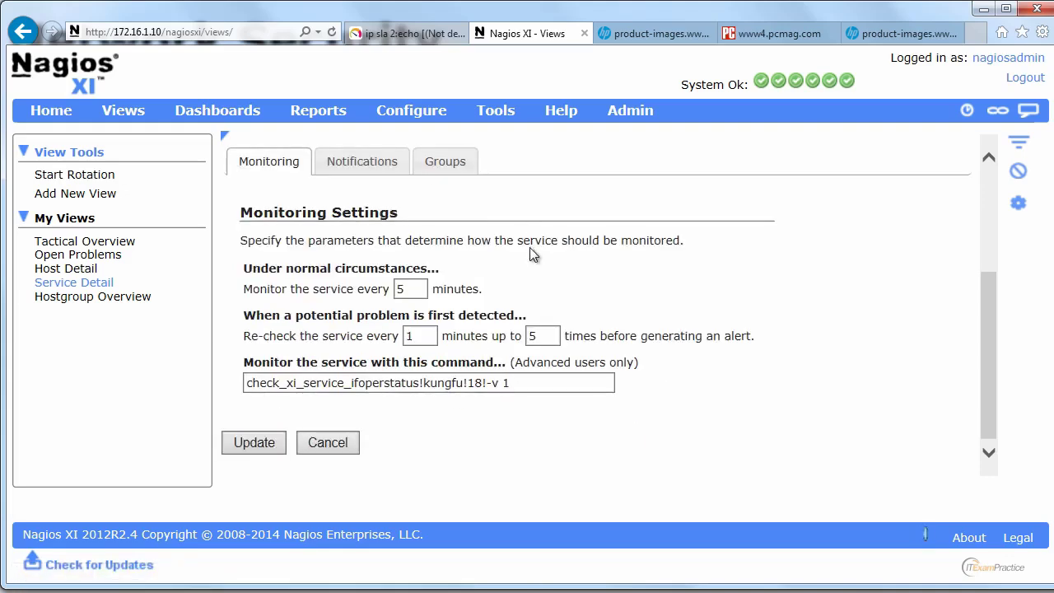
scroll(532, 256, "up", 3)
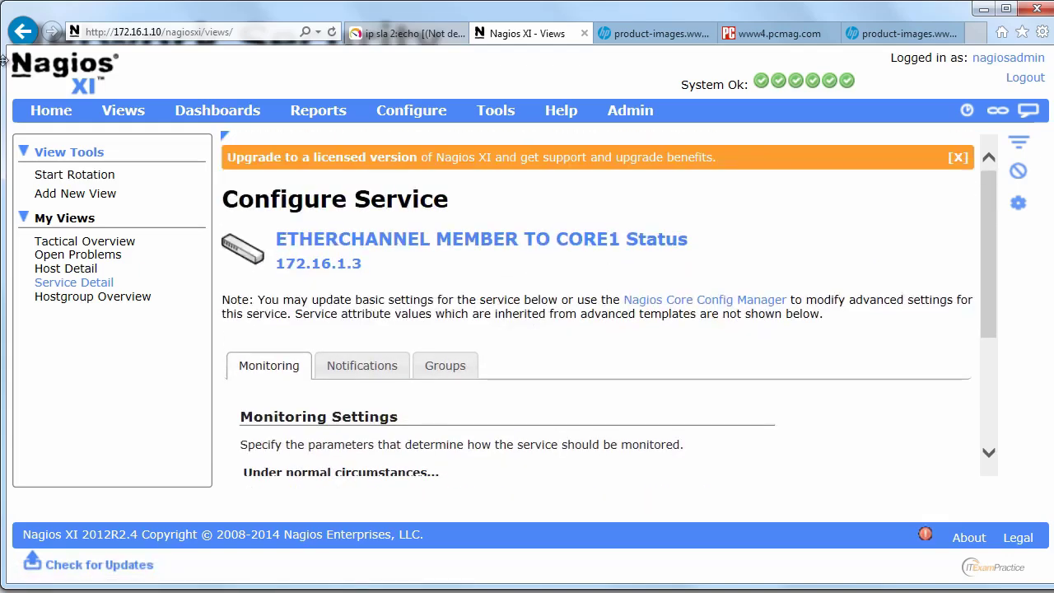
Step: Go back to the services list and view Trk1 Bandwidth's performance graphs
left_click(15, 33)
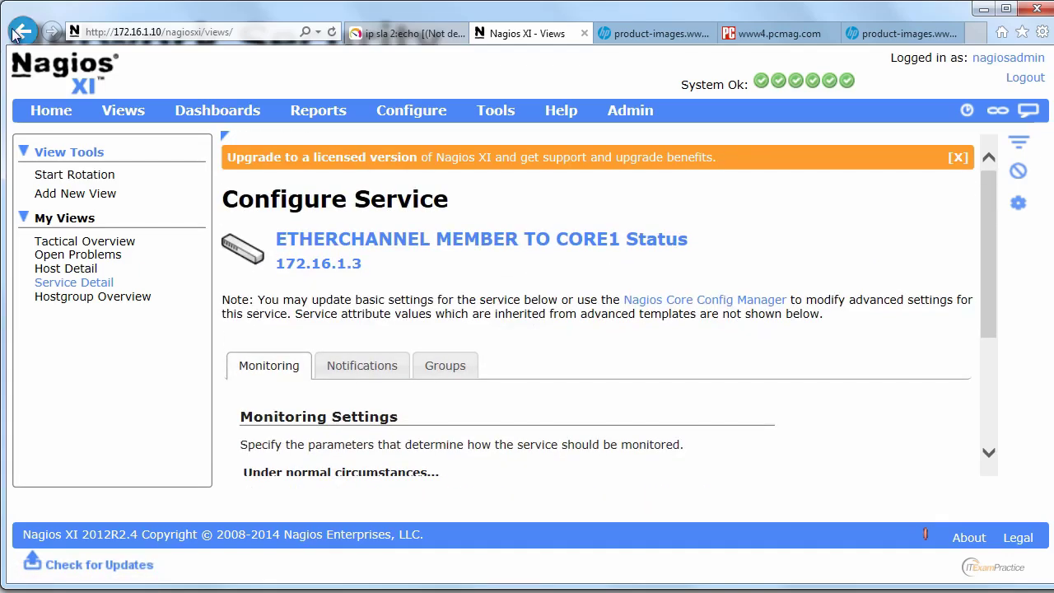
left_click(15, 33)
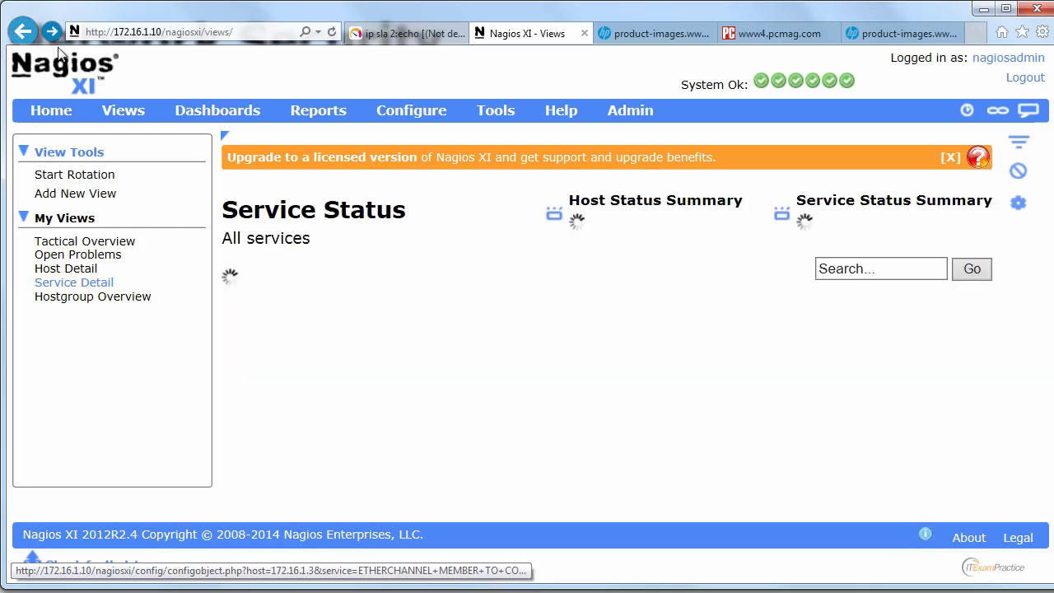
scroll(609, 383, "down", 5)
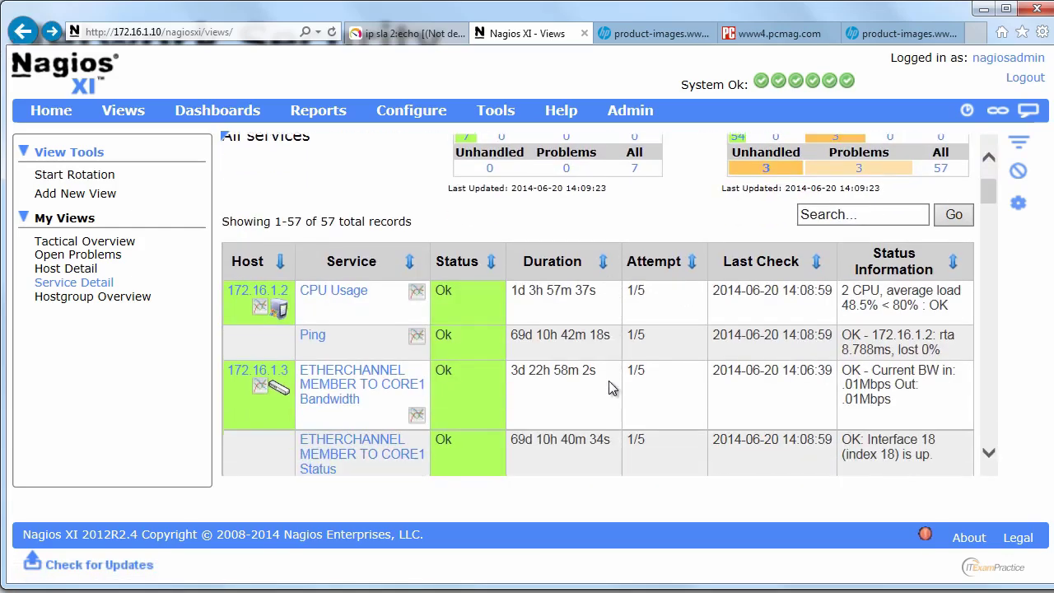
scroll(609, 387, "down", 2)
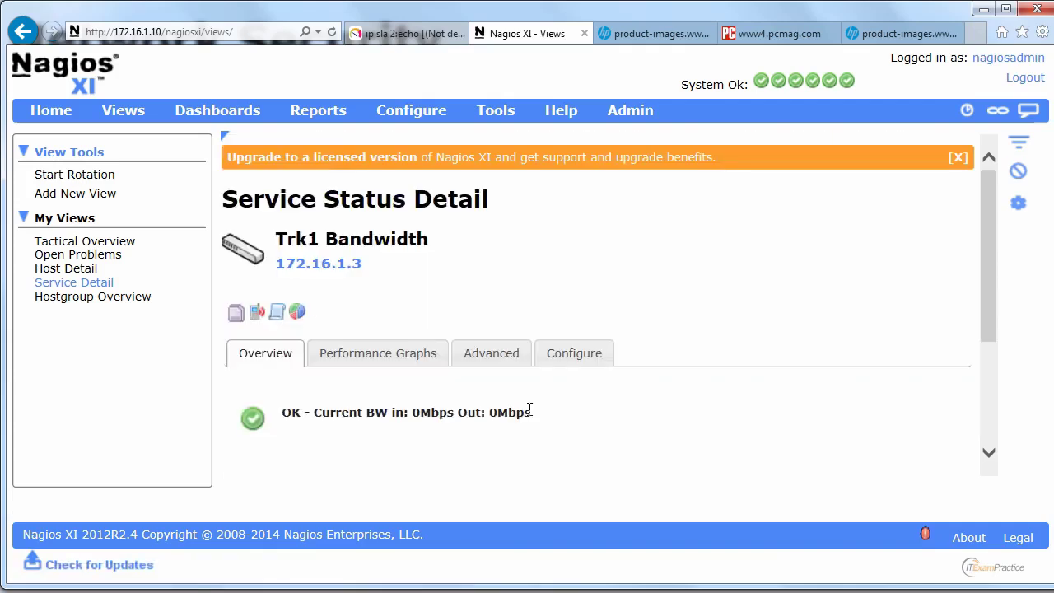
left_click(411, 353)
scroll(387, 370, "down", 1)
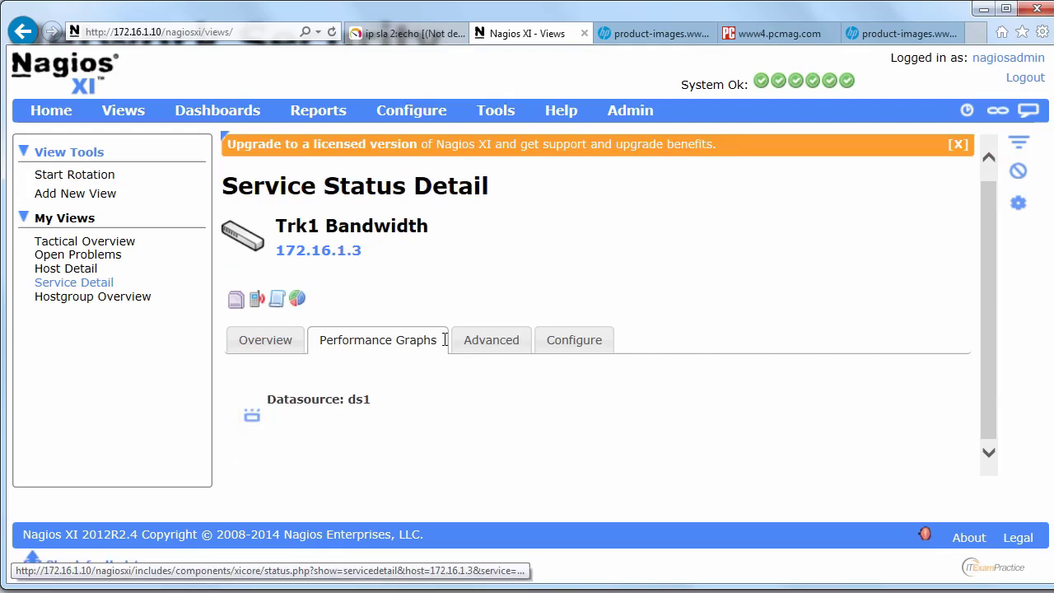
Step: Review Trk1 Bandwidth's advanced status details, then bring up its configuration options
left_click(489, 338)
scroll(445, 433, "down", 3)
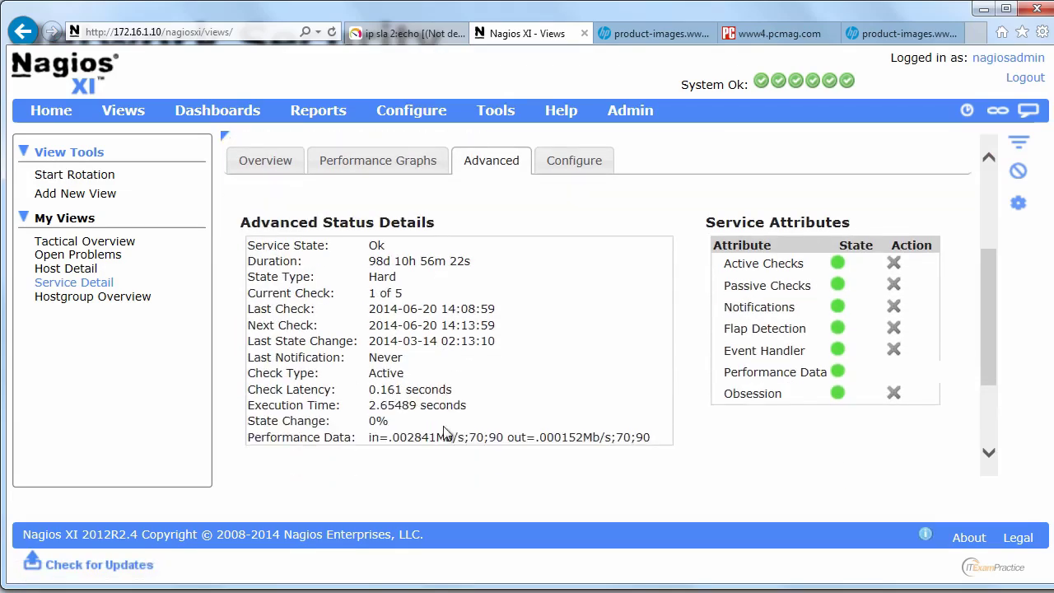
scroll(442, 431, "down", 2)
scroll(442, 431, "up", 5)
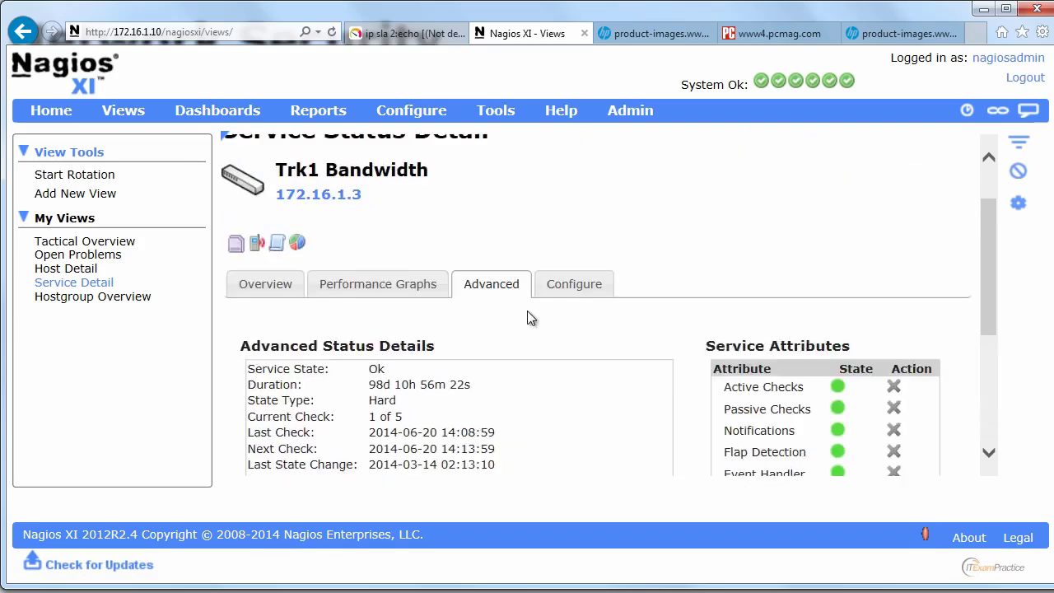
left_click(569, 280)
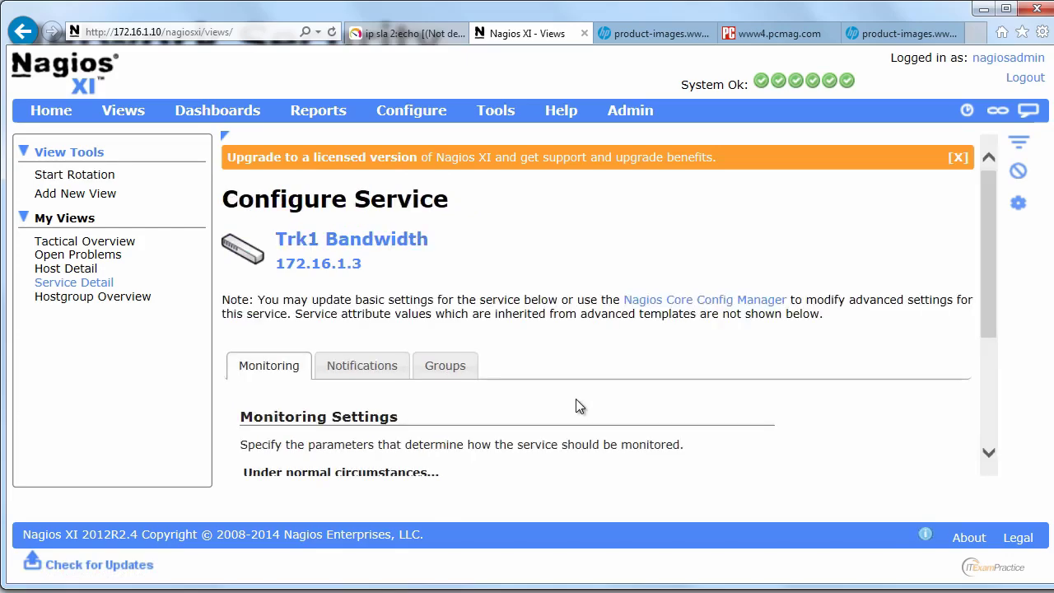
scroll(576, 399, "down", 3)
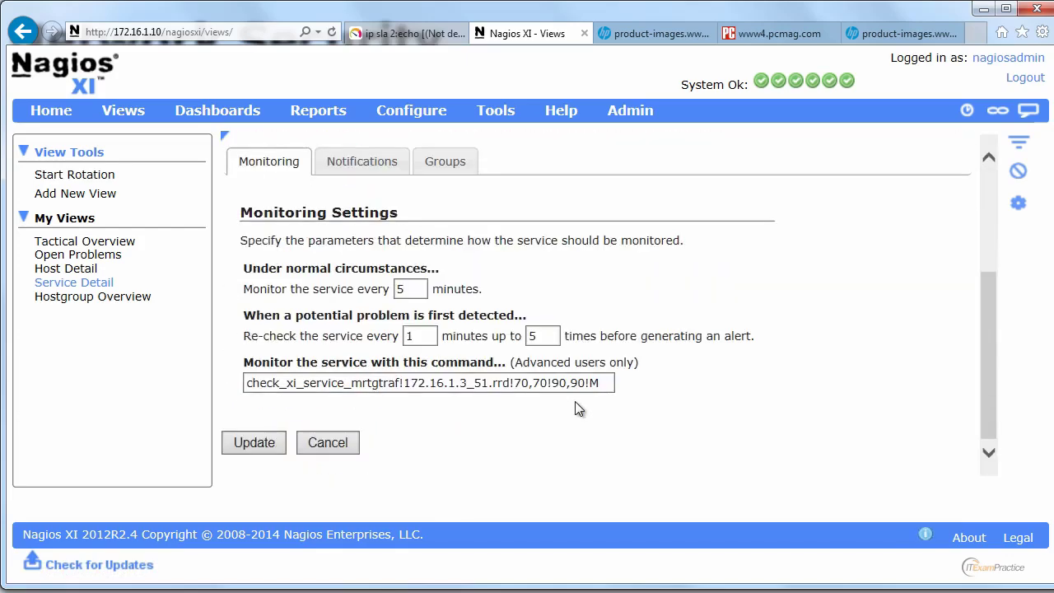
left_click(519, 383)
double_click(518, 383)
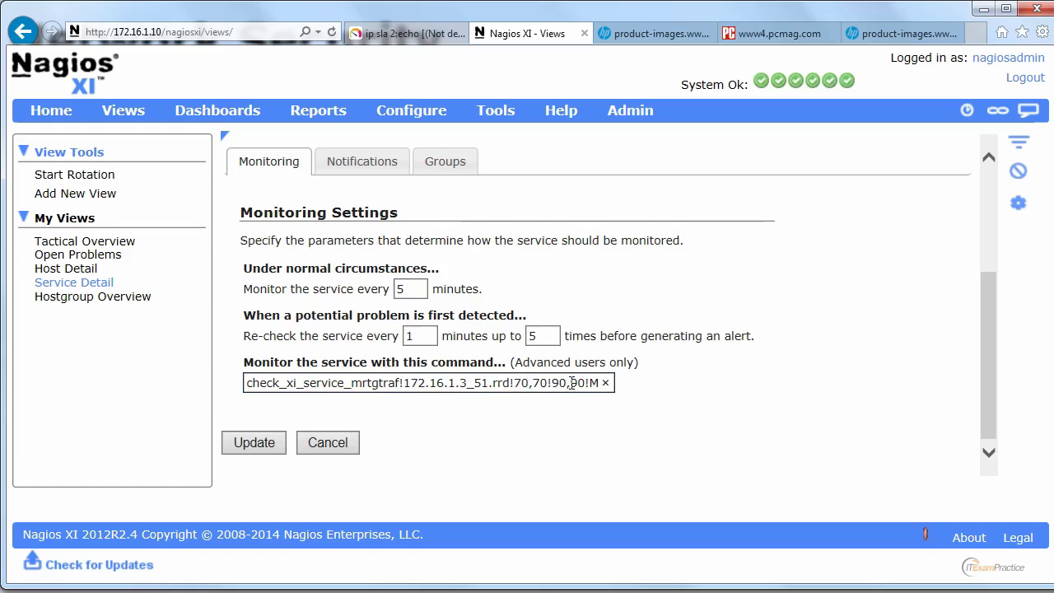
double_click(576, 383)
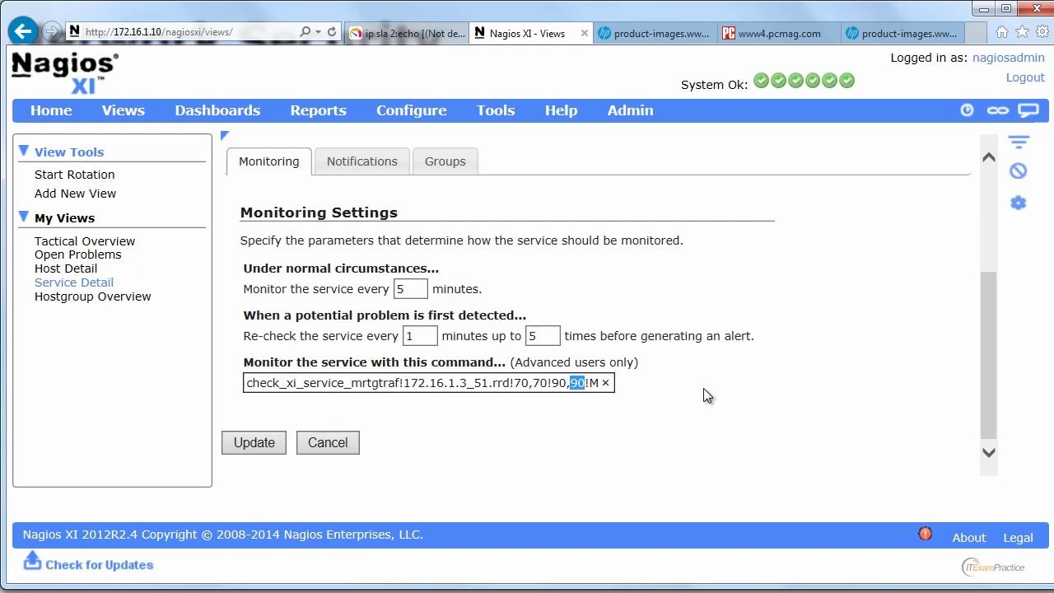
scroll(704, 395, "up", 3)
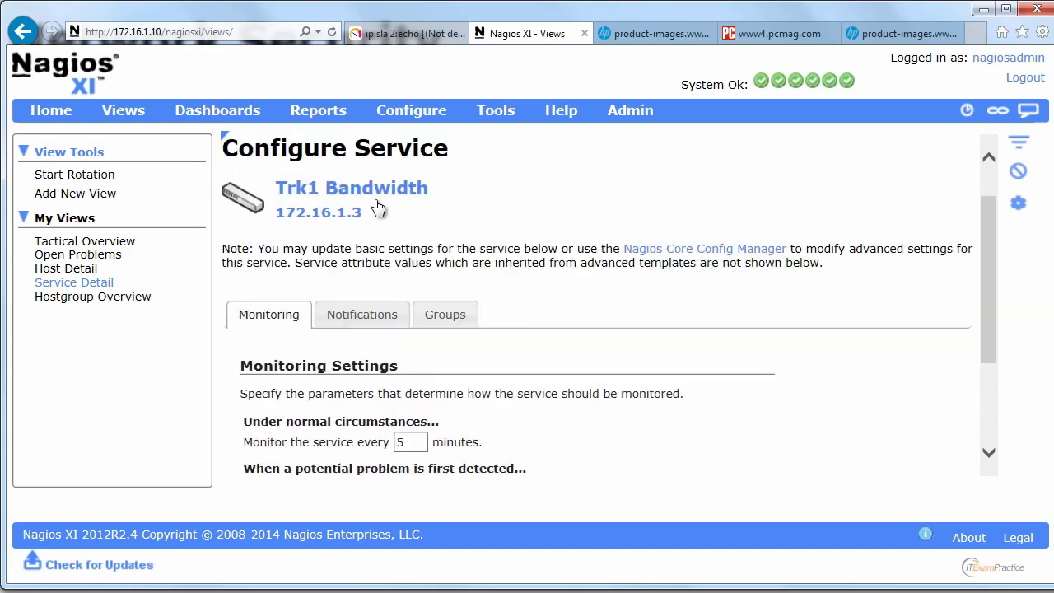